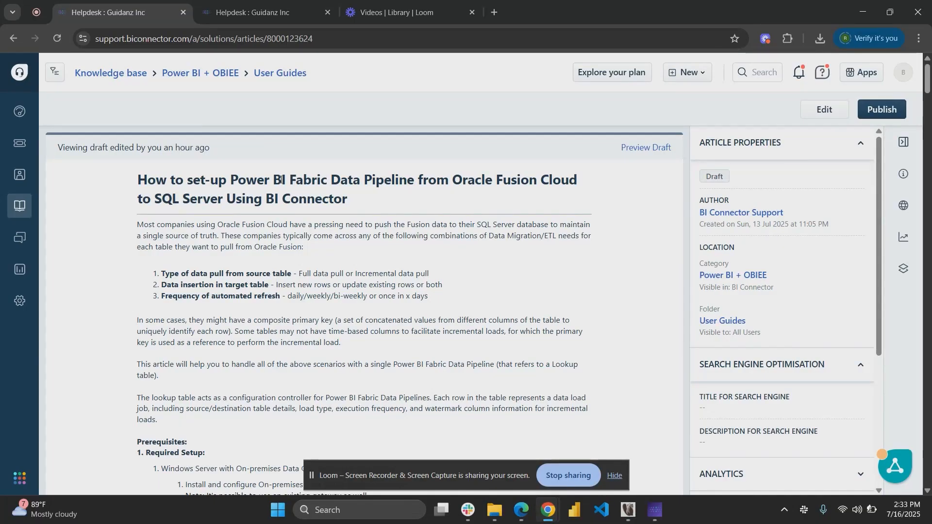
Switch to Power BI and open Manage connections and gateways from the settings.
scroll(281, 180, "down", 2)
scroll(281, 181, "down", 1)
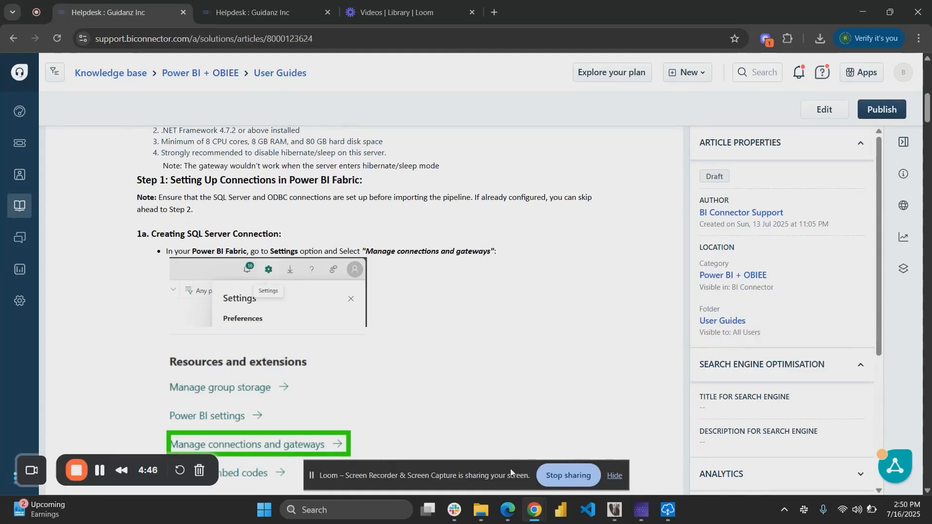
left_click(510, 510)
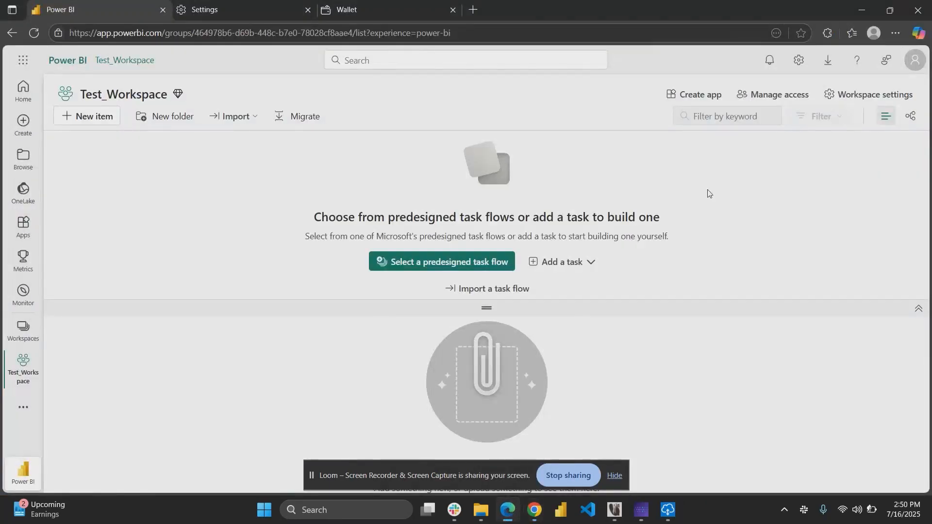
left_click(798, 67)
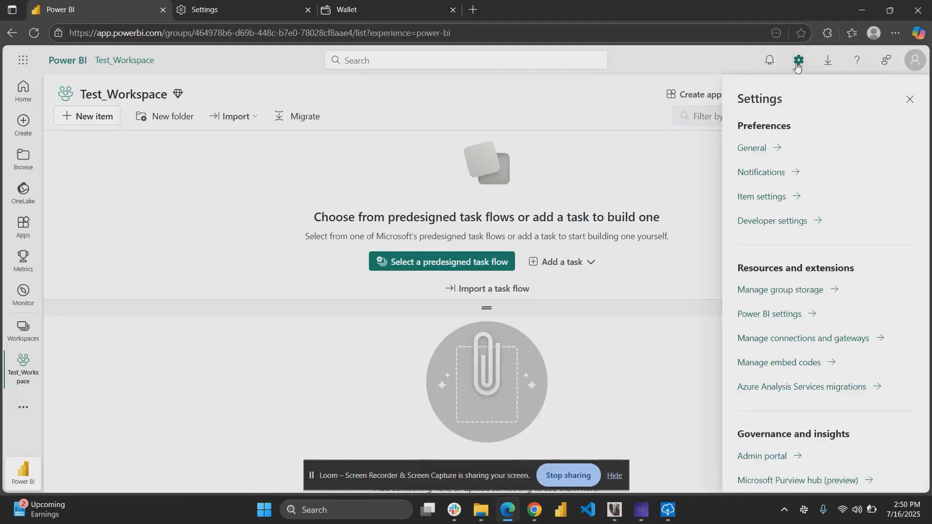
left_click(762, 343)
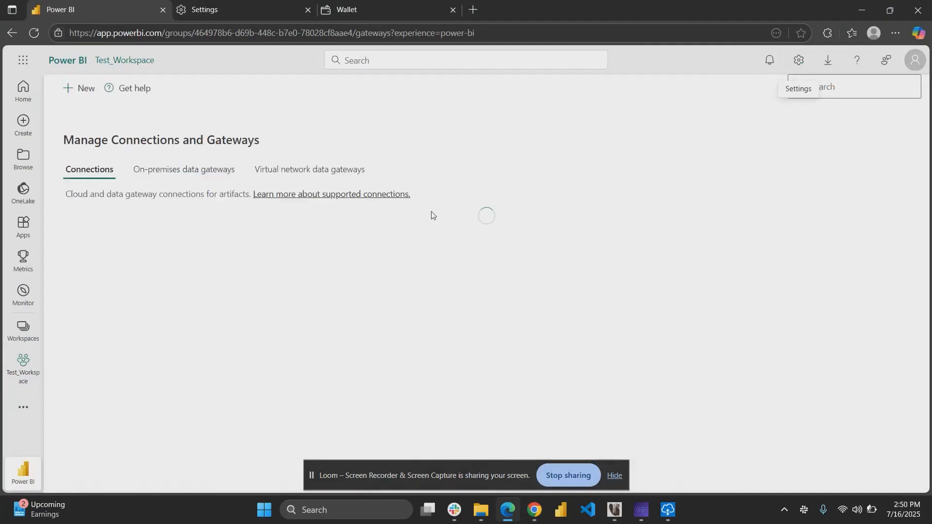
Start a new on-premises connection on gateway cluster Guidanz_Rajat27 named TestDB.
left_click(78, 89)
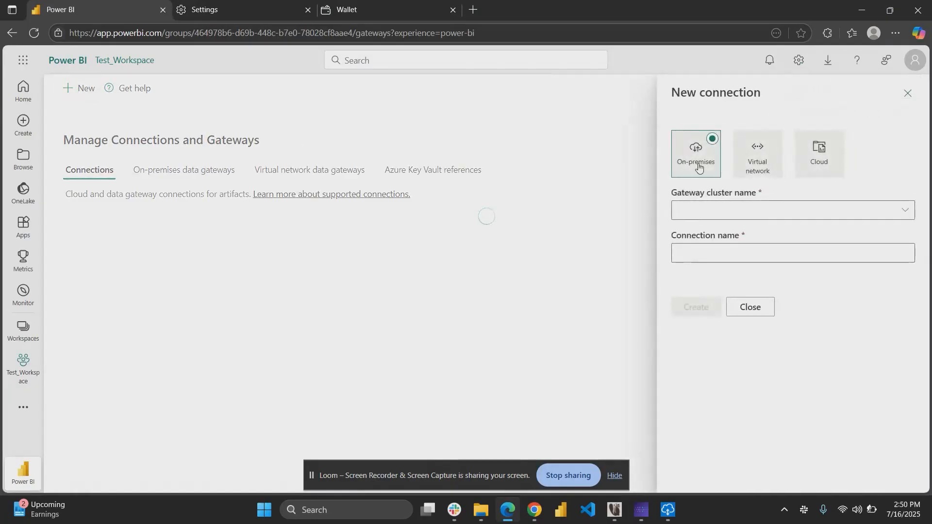
left_click(724, 209)
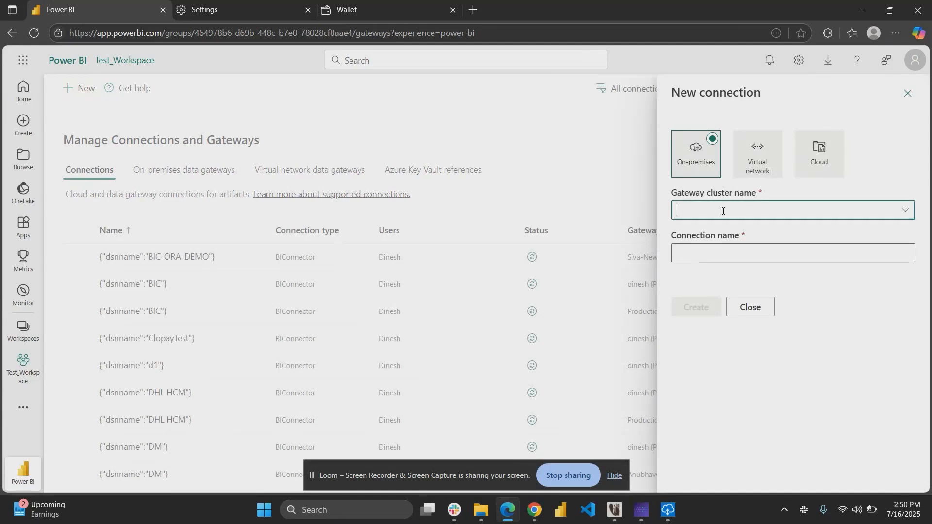
type("Guidanz_Rajat27")
key("Tab")
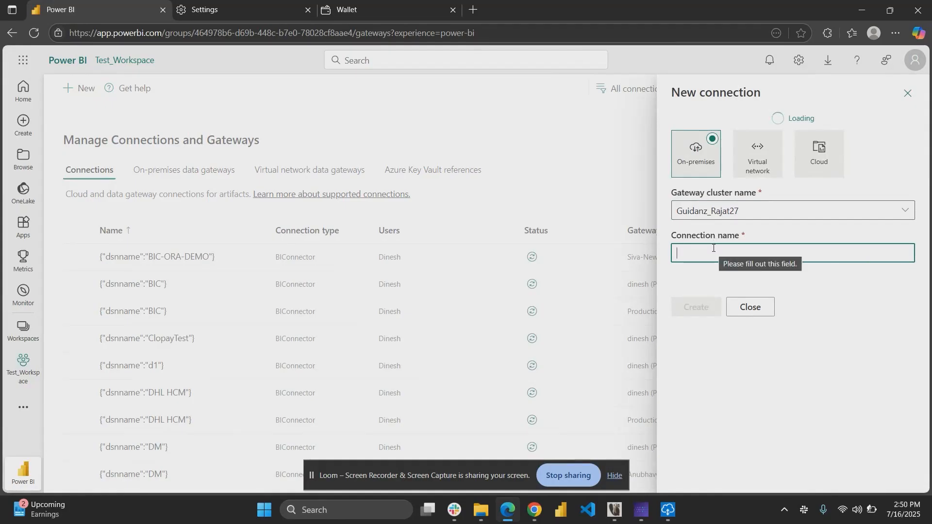
type("TestDB")
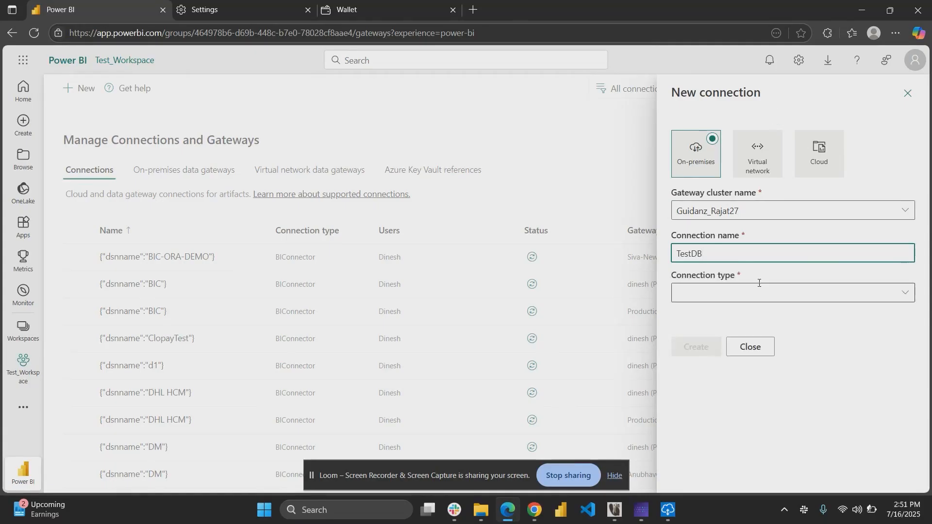
Set the connection type to SQL Server and the server to hello_world.
left_click(718, 291)
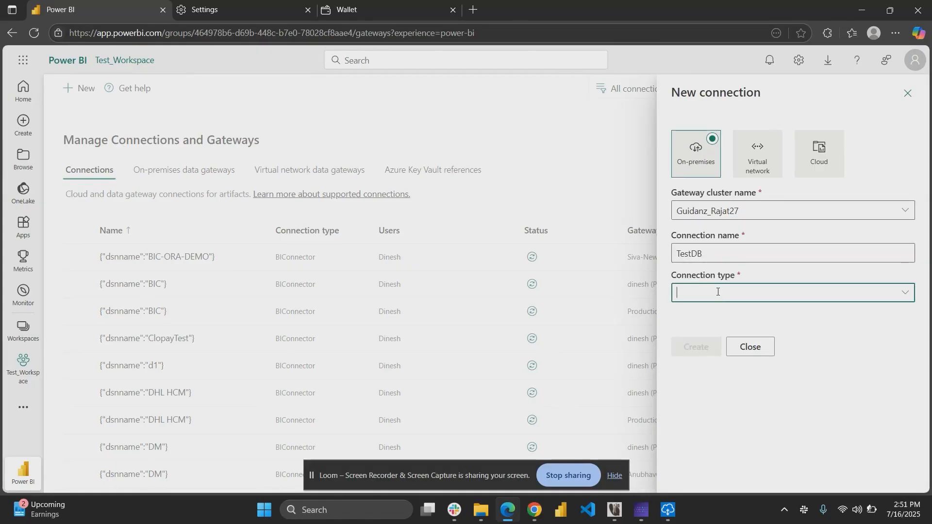
type("SQL Server")
key("Tab")
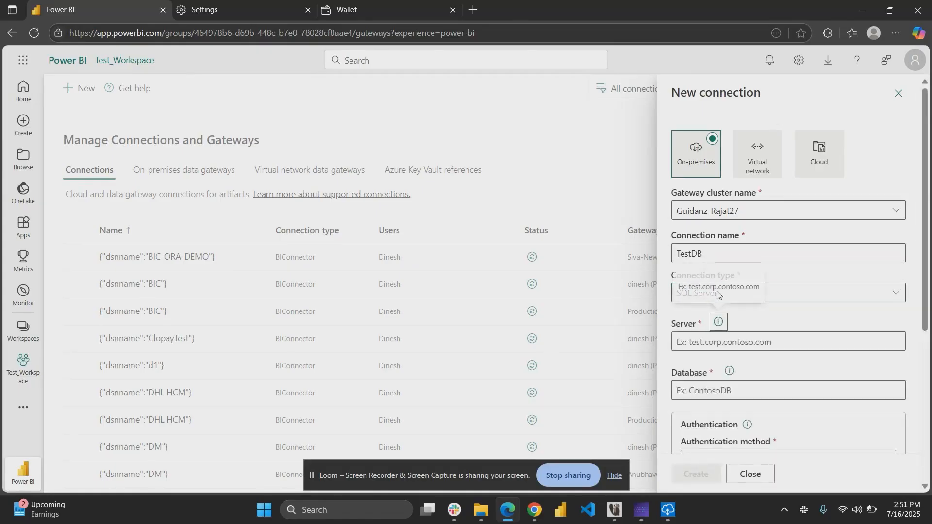
left_click(771, 341)
scroll(771, 341, "down", 2)
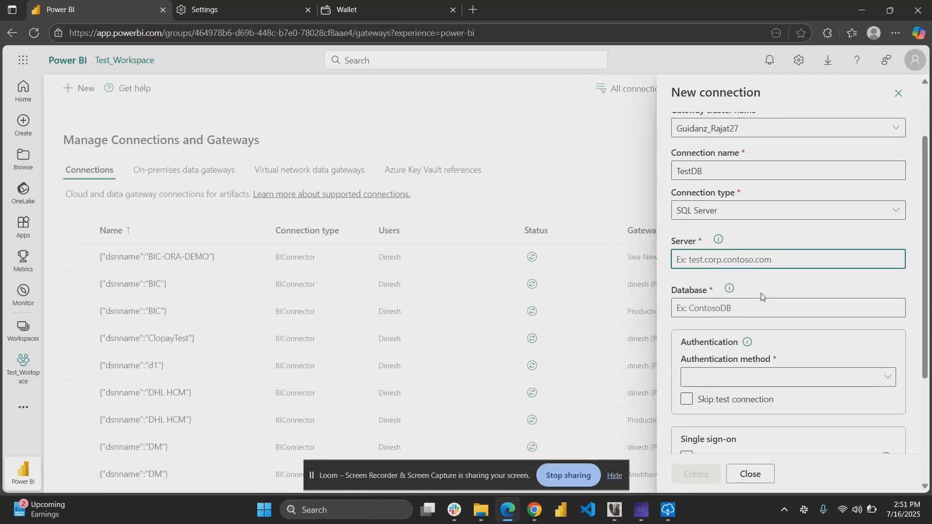
type("hello_world")
Set the database to bic_test.
left_click(760, 308)
scroll(752, 233, "down", 2)
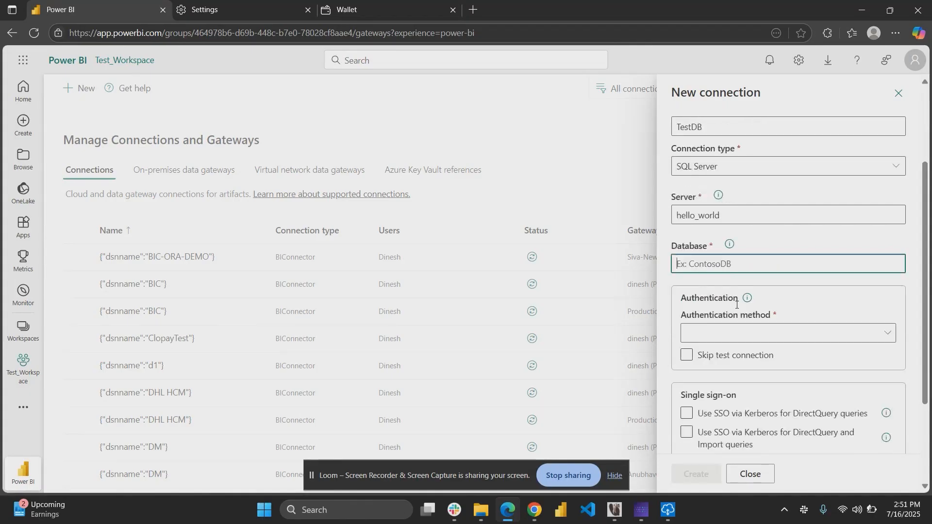
type("b")
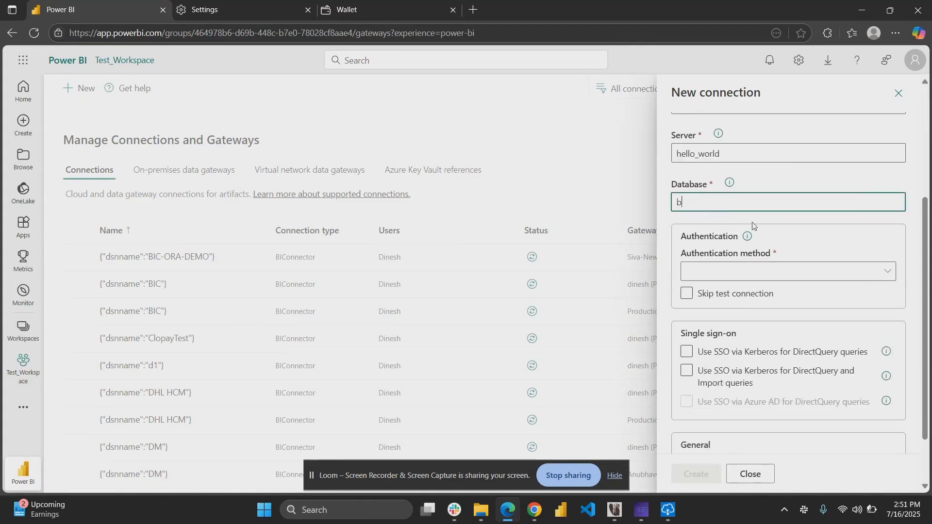
type("ic_test")
Choose Basic as the authentication method.
scroll(753, 225, "down", 1)
left_click(756, 262)
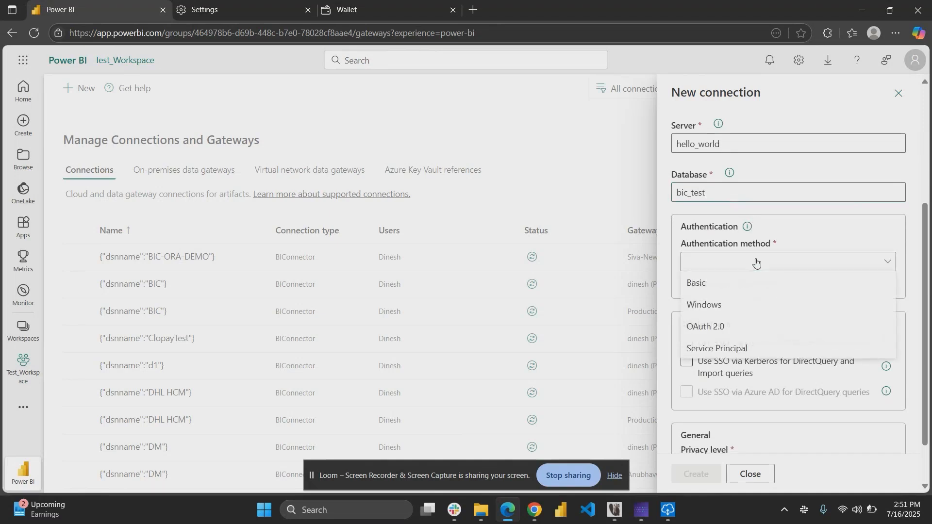
left_click(720, 284)
Set the authentication username to bic_test.
scroll(776, 242, "down", 2)
left_click(738, 226)
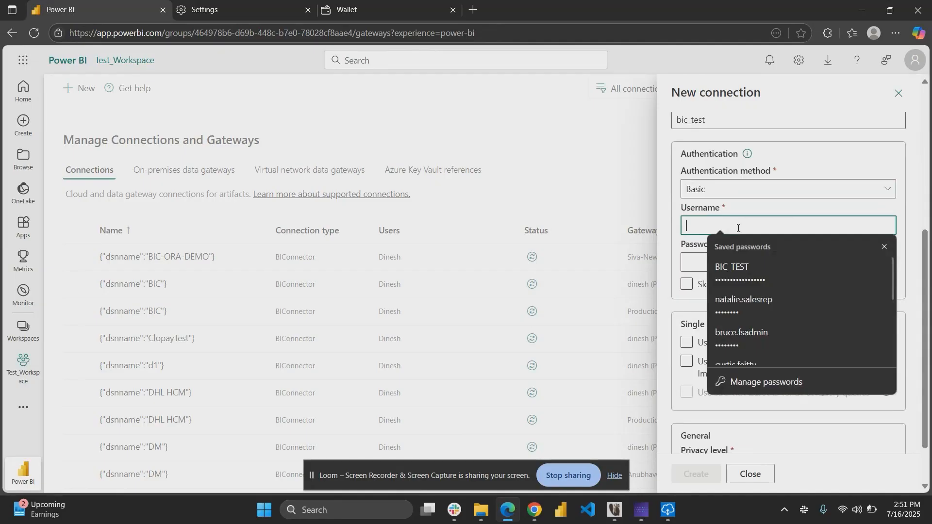
type("bic")
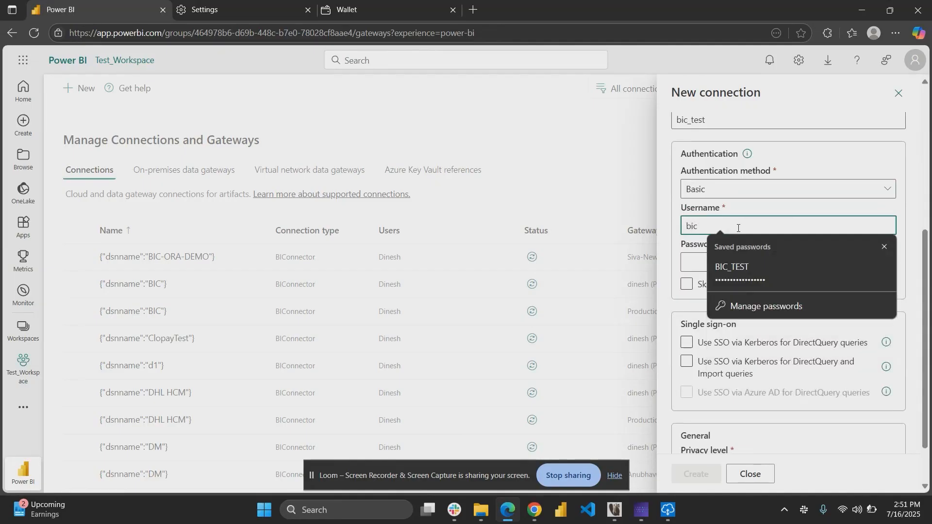
type("_test")
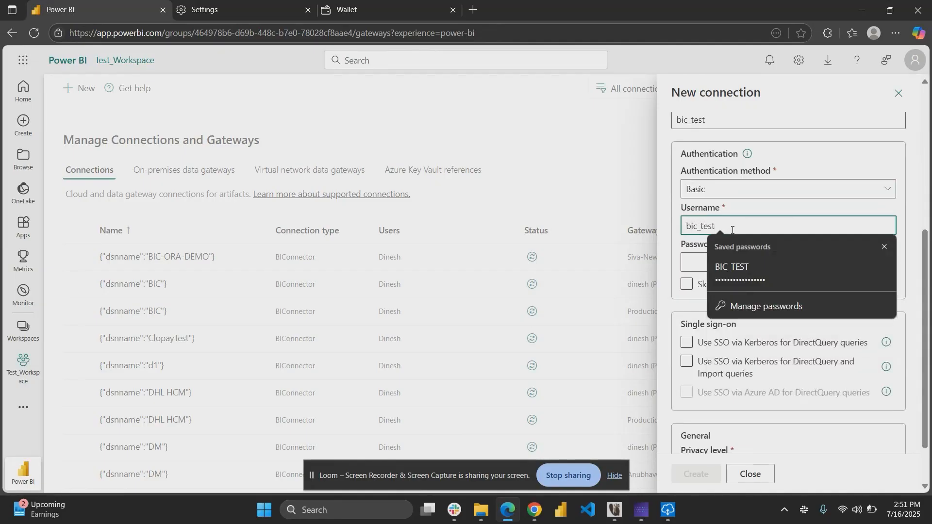
Enter the database password and create the SQL Server connection.
left_click(700, 266)
type("******")
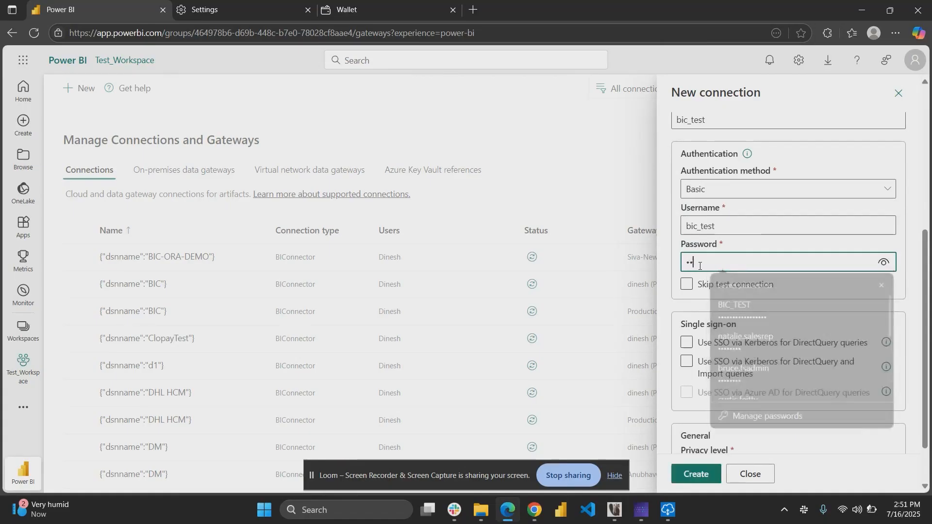
scroll(700, 266, "down", 1)
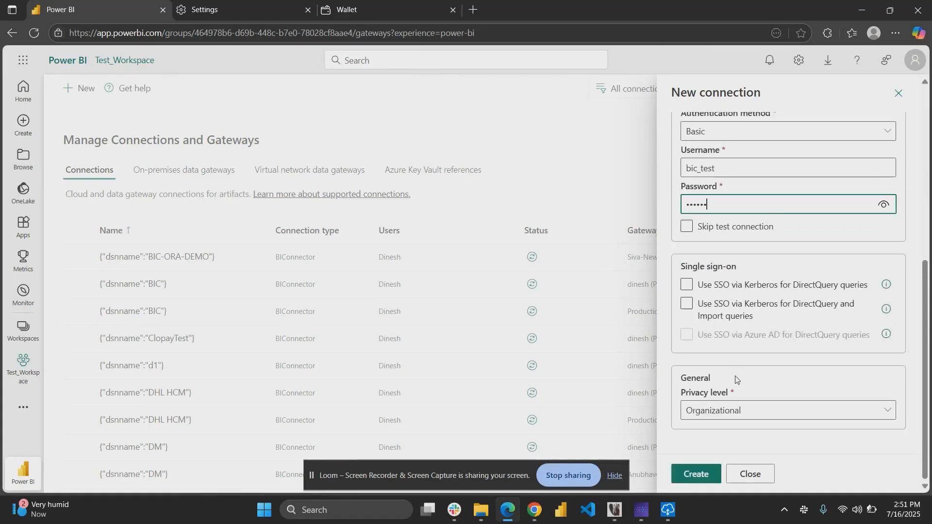
left_click(694, 480)
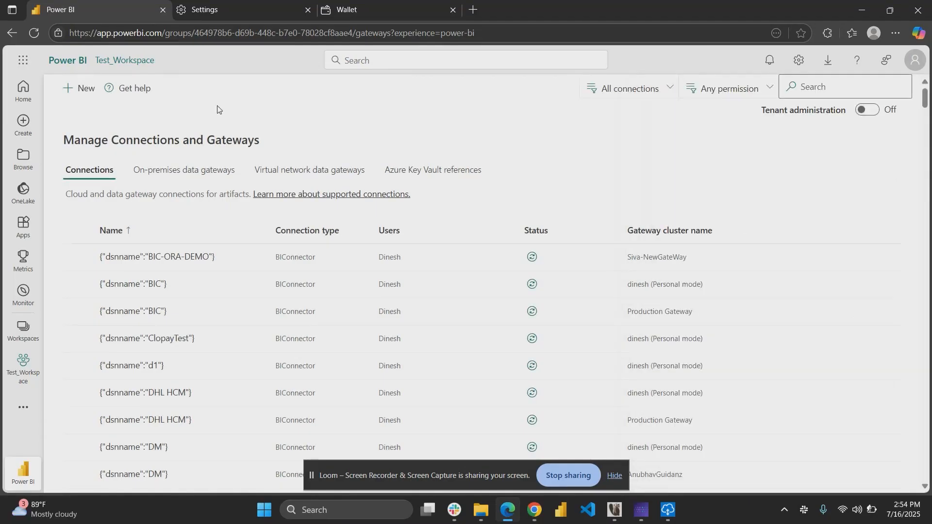
Start another on-premises connection on gateway cluster Guidanz_Rajat27 named Oracle_DSN.
left_click(82, 92)
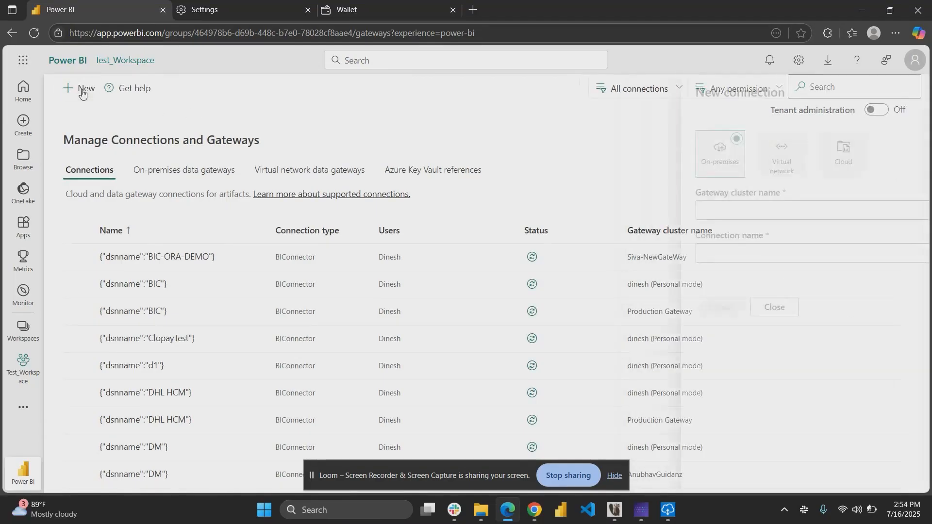
left_click(719, 212)
type("Guidanz_Rajat27")
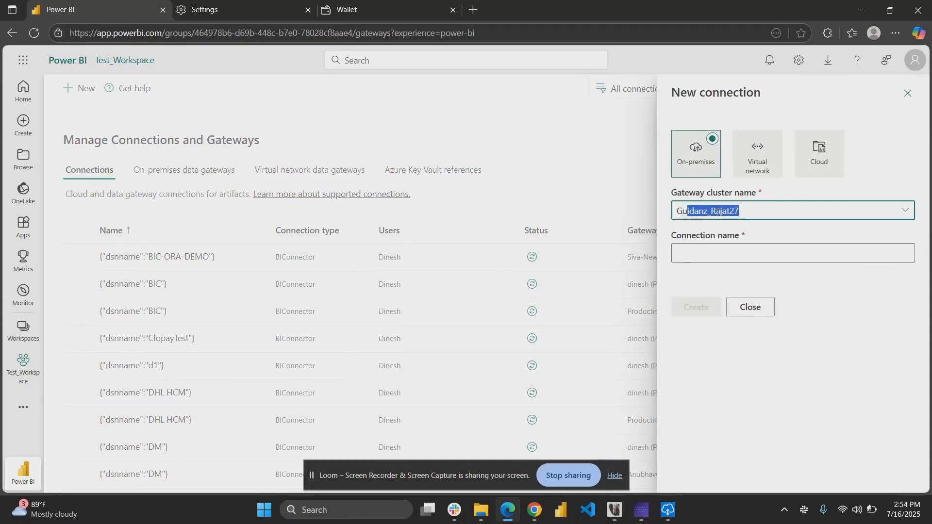
key("Tab")
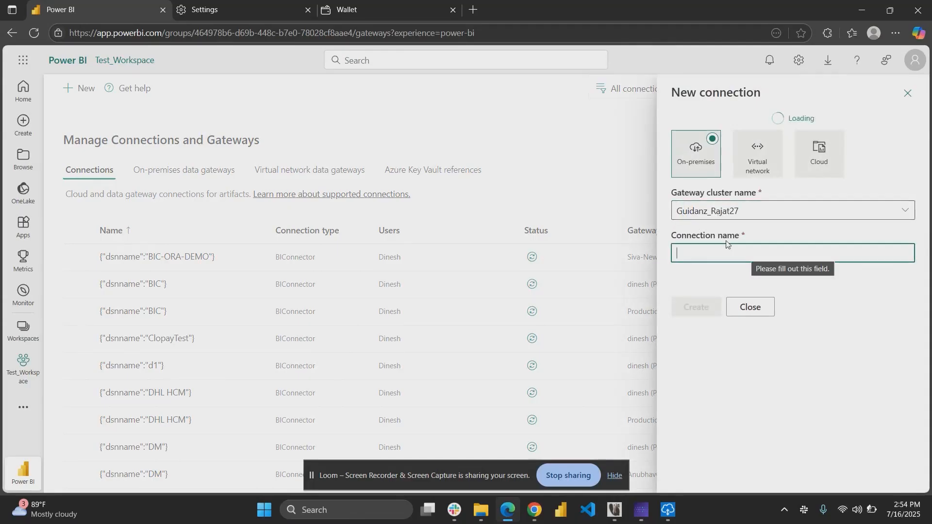
type("Oracle_DSN")
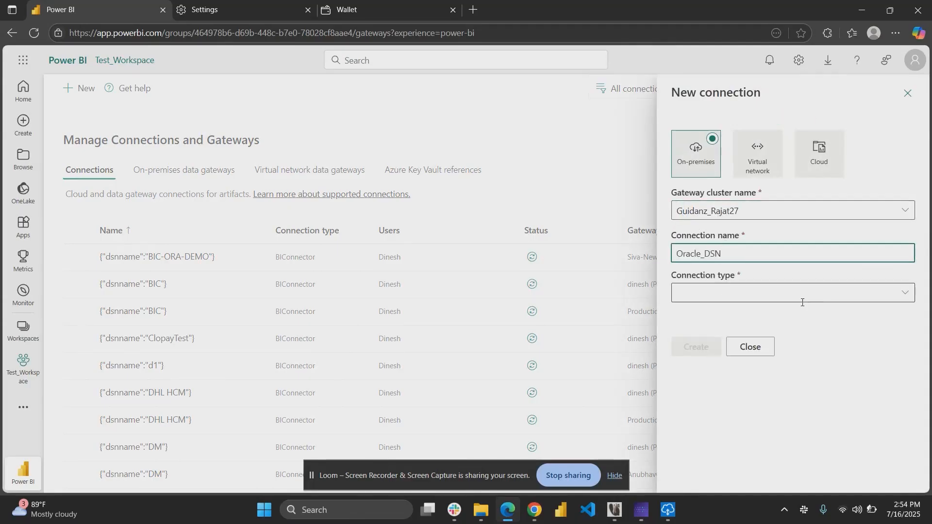
Set the connection type to ODBC.
left_click(729, 294)
type("ODB")
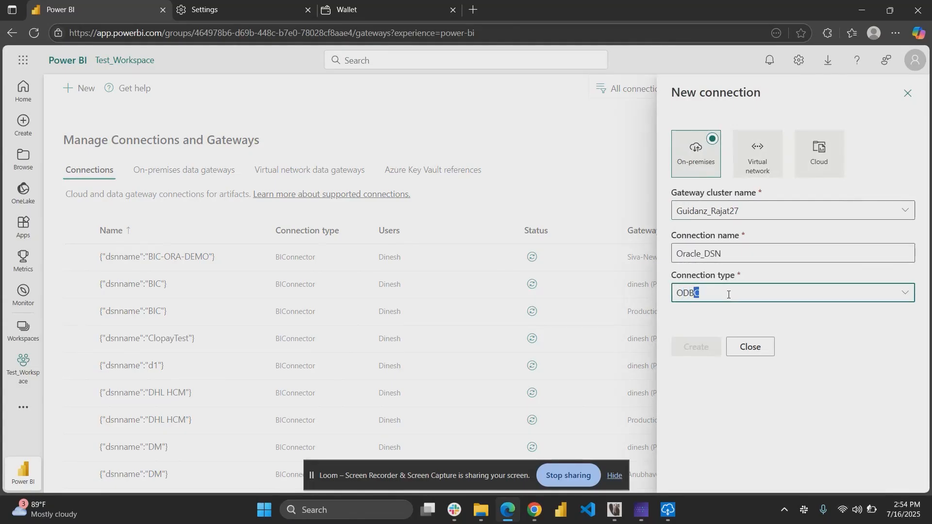
key("Return")
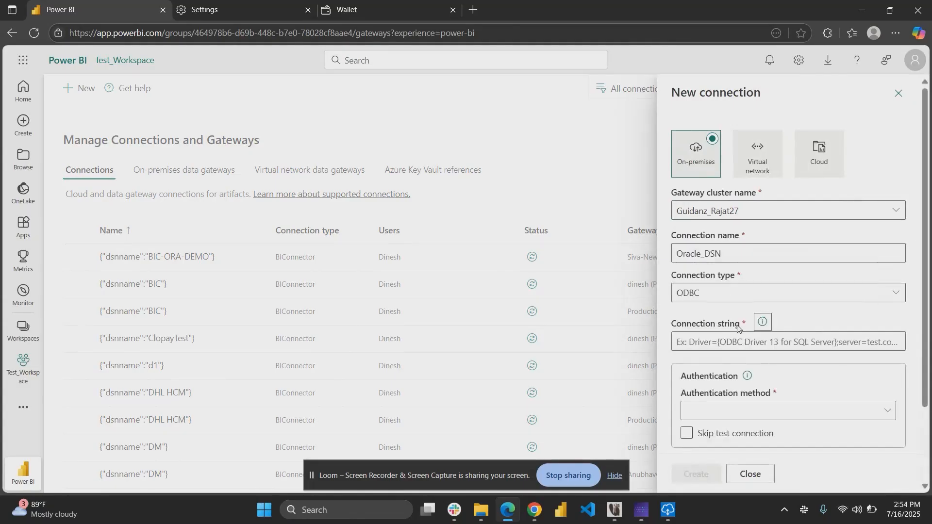
Begin entering the ODBC connection string with dsn.
left_click(751, 348)
scroll(750, 348, "down", 1)
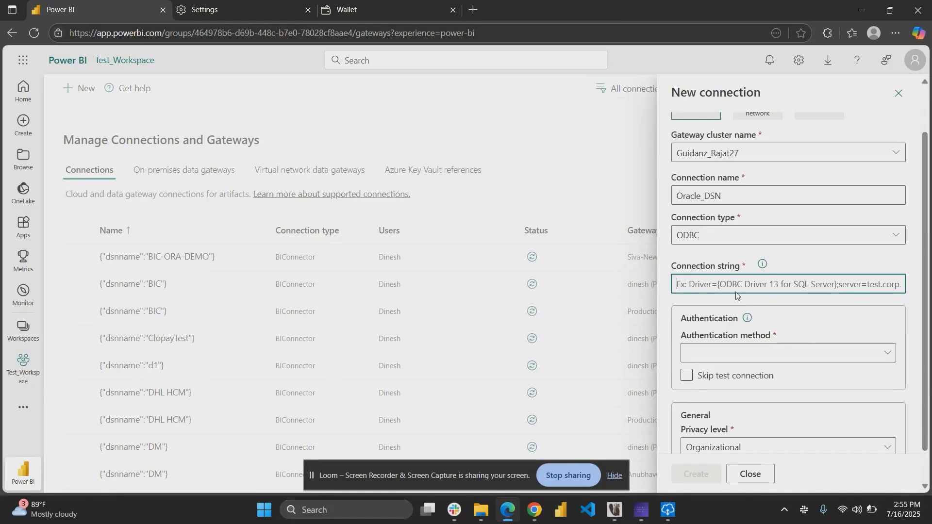
type("dsn")
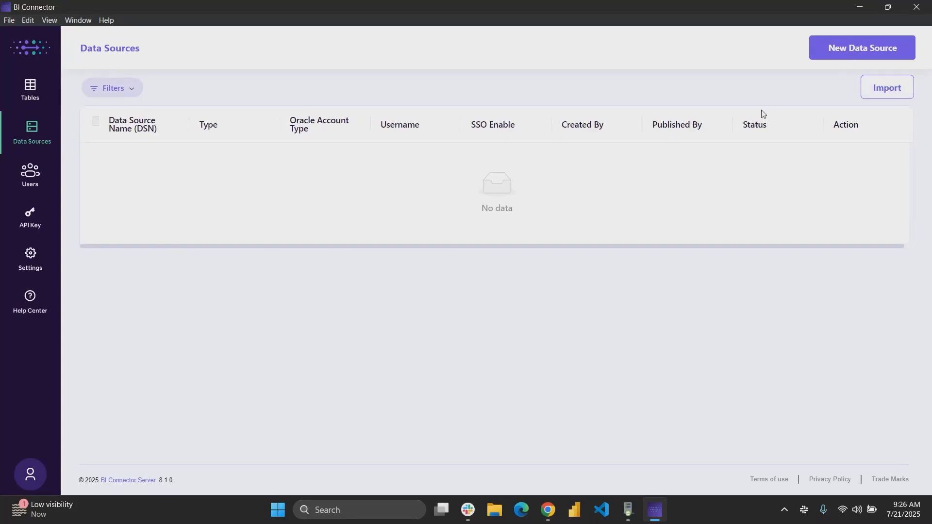
left_click(843, 50)
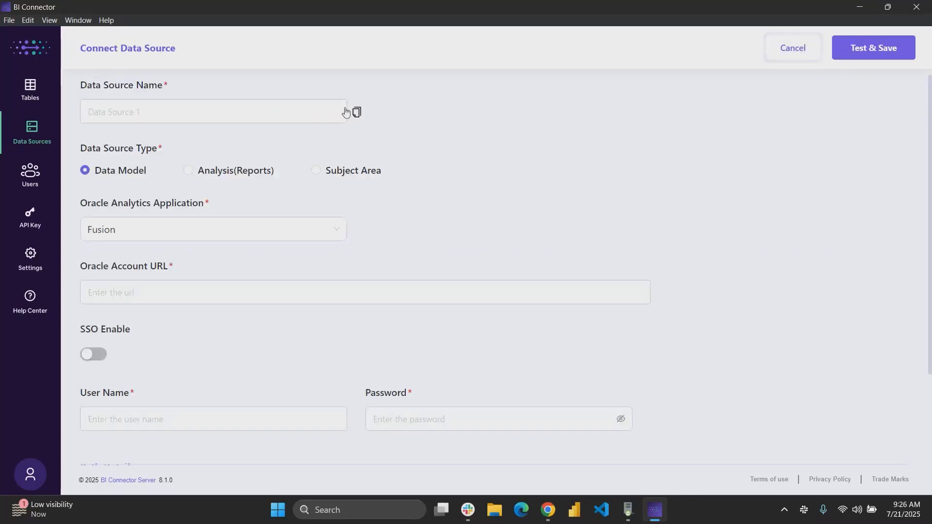
left_click(276, 113)
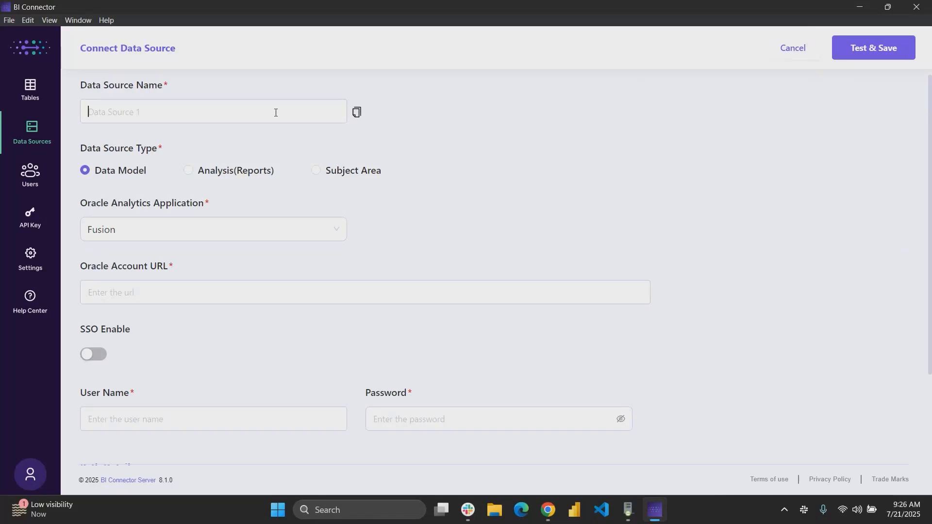
type("Test_DM_1_Fusion")
left_click(211, 290)
type("https://fa-esll-saasfademo1.ds-fa.oraclepdemos.com")
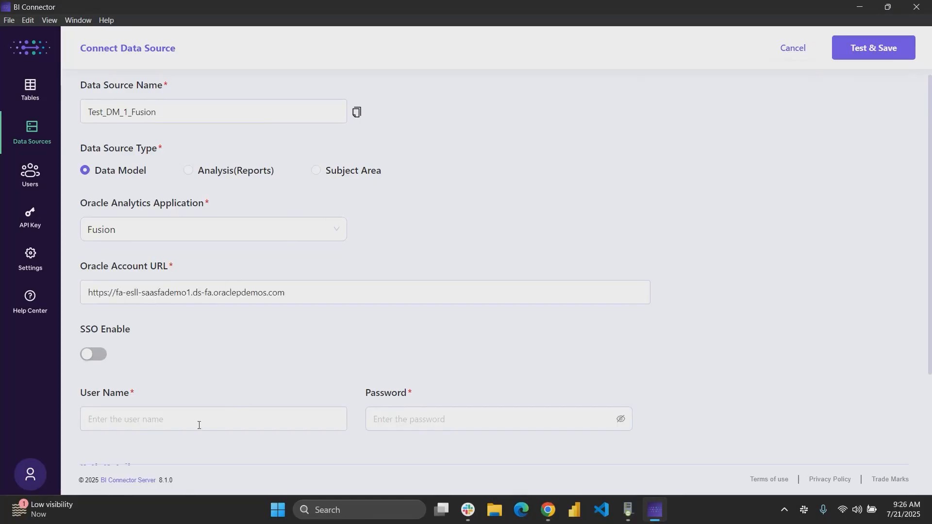
Enter the Oracle account user name and paste its password.
scroll(158, 343, "down", 1)
scroll(158, 343, "down", 1)
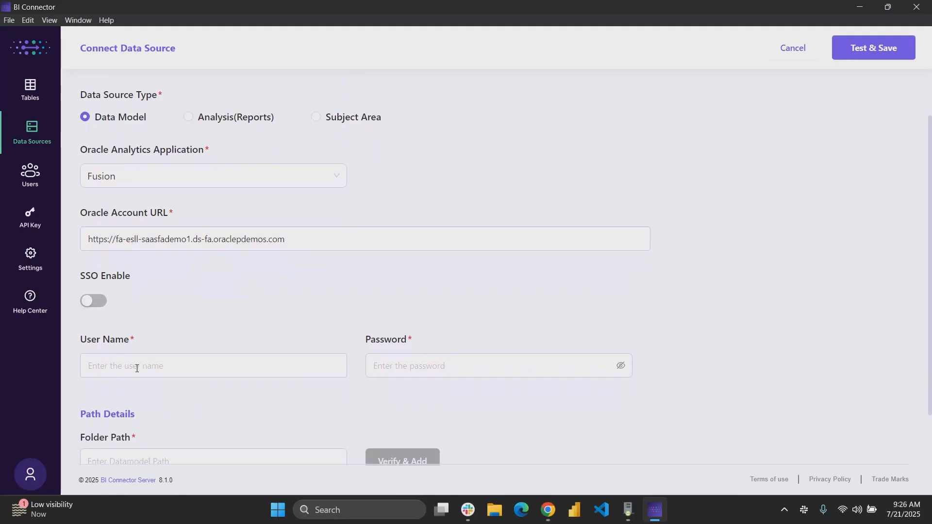
left_click(137, 368)
type("curtis.feitty")
key("Tab")
key("ctrl+v")
scroll(726, 363, "down", 2)
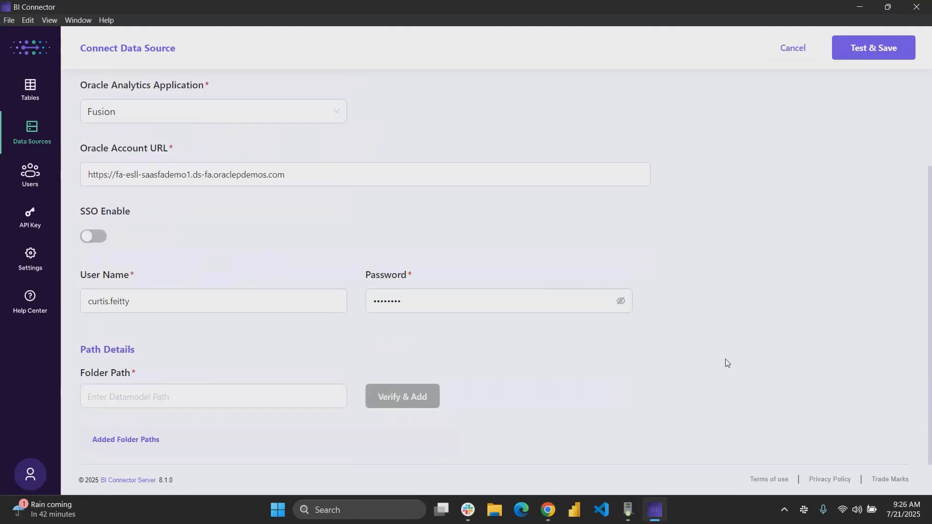
Enter the user's home data model folder path and verify and add it.
left_click(166, 399)
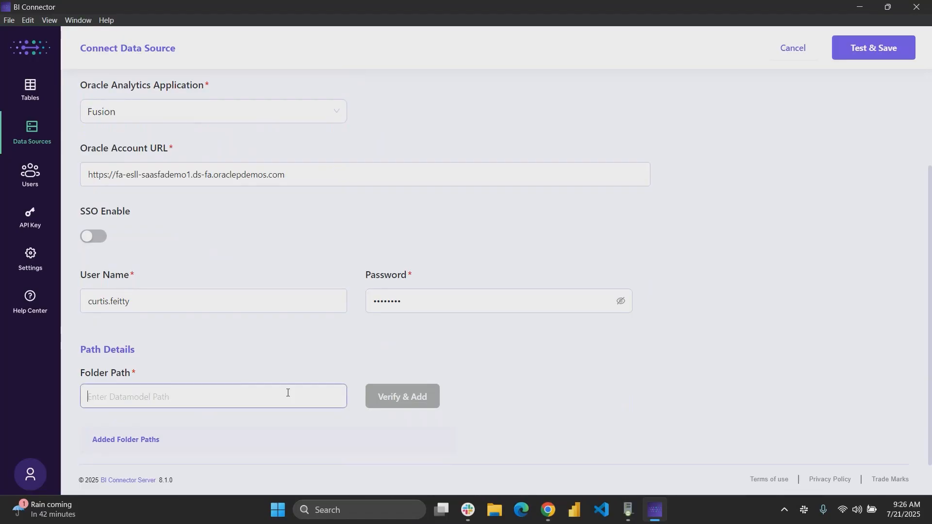
type("/~curtis.feitty")
left_click(403, 409)
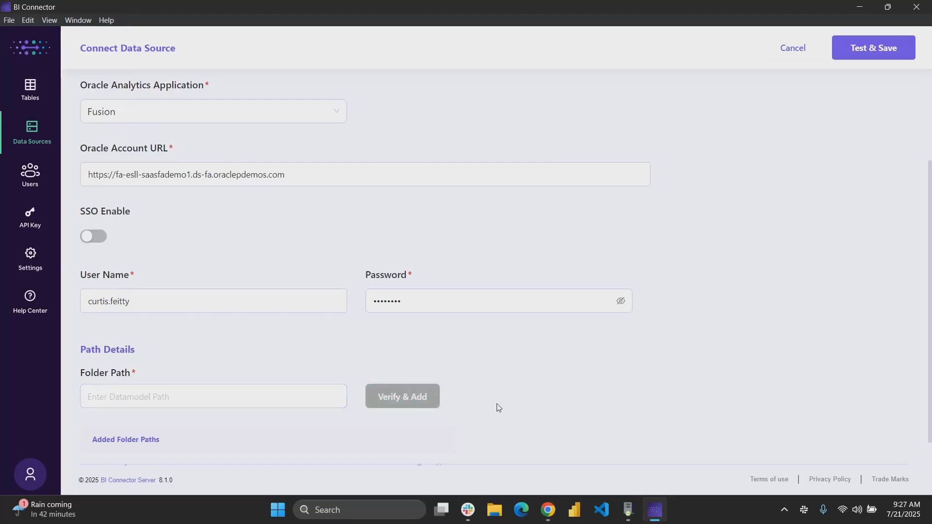
Test and save the new Test_DM_1_Fusion data source.
left_click(869, 56)
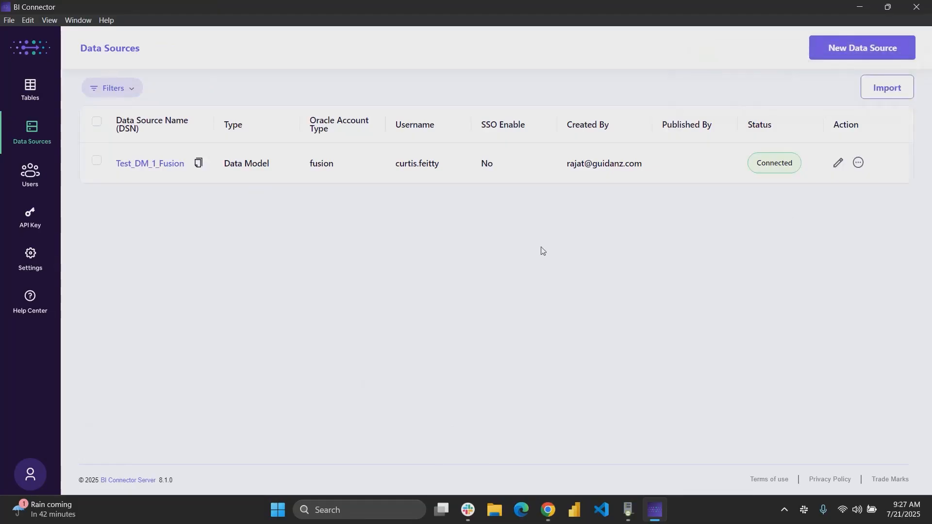
Add a new table named Temp_1 that uses the Test_DM_1_Fusion data source.
left_click(40, 101)
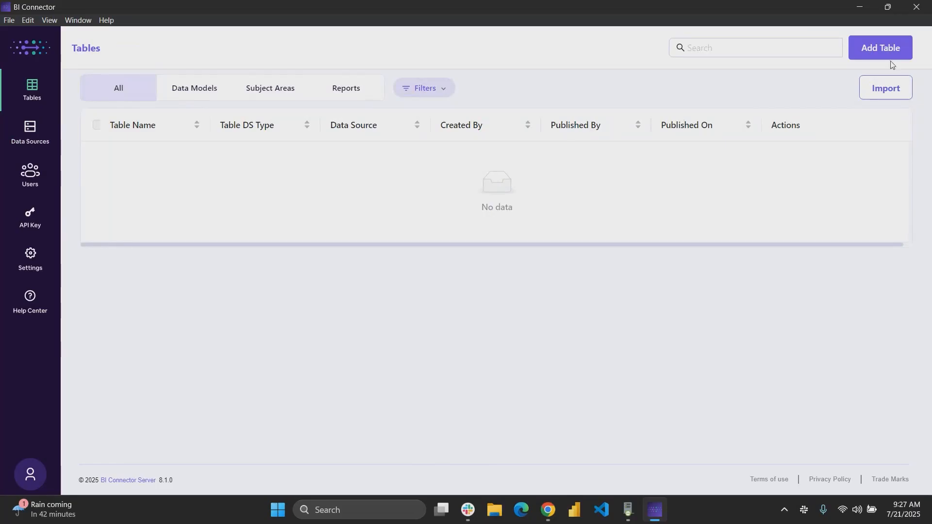
left_click(875, 52)
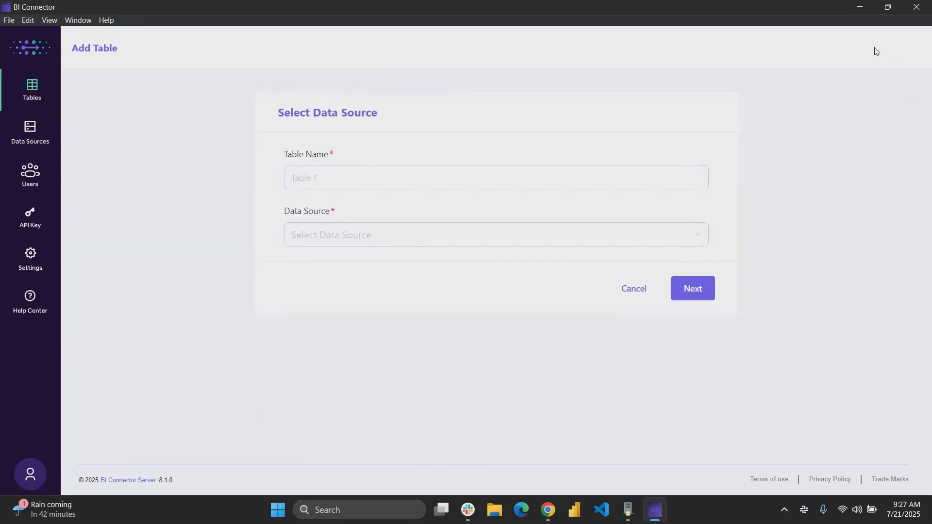
left_click(342, 181)
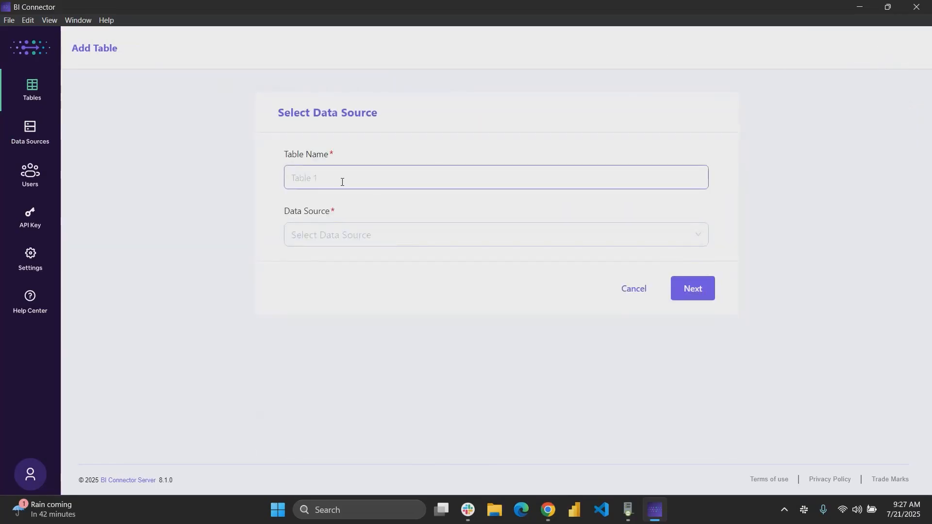
type("Temp_1")
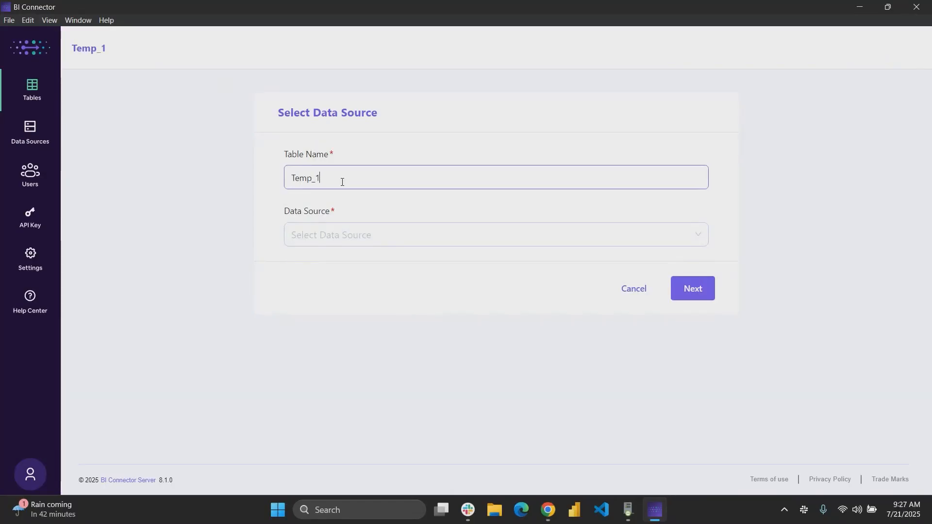
left_click(341, 236)
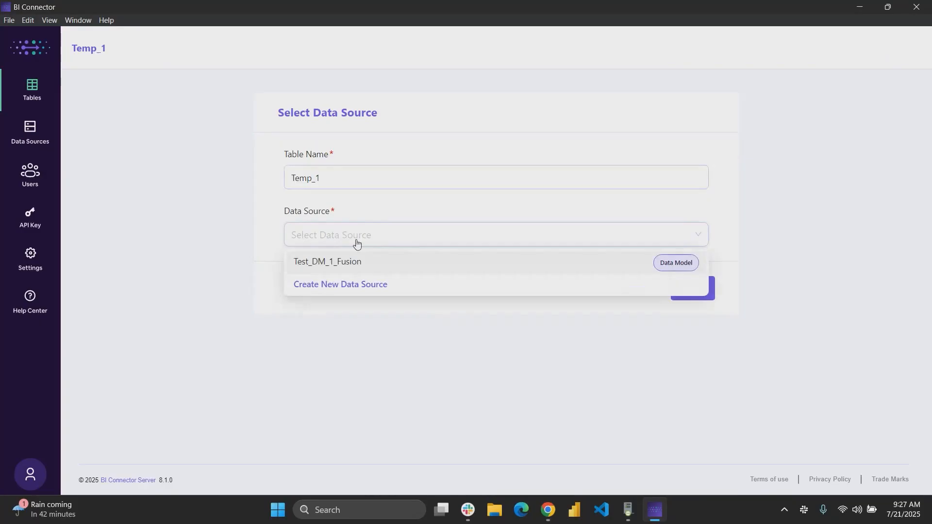
left_click(368, 268)
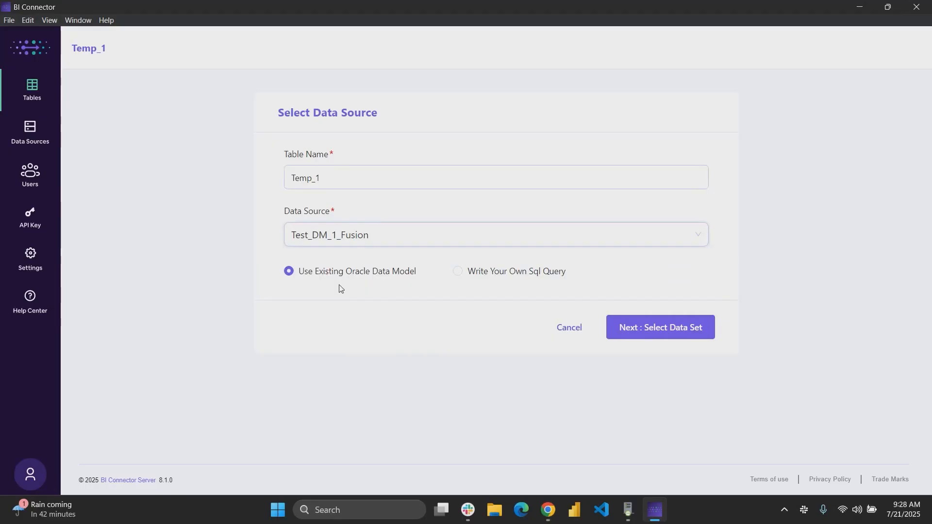
Switch to writing your own SQL query, run SELECT * FROM pjb_assignment_details, and save the table.
left_click(505, 276)
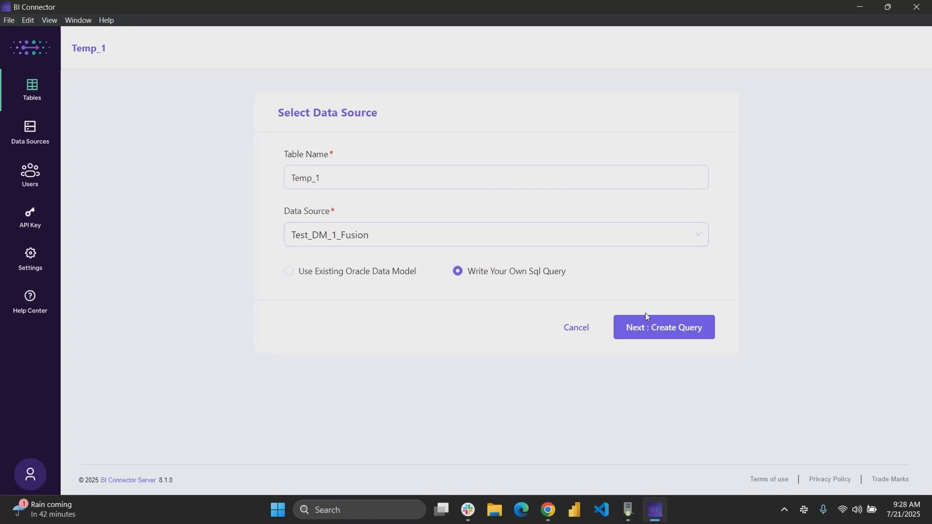
left_click(648, 336)
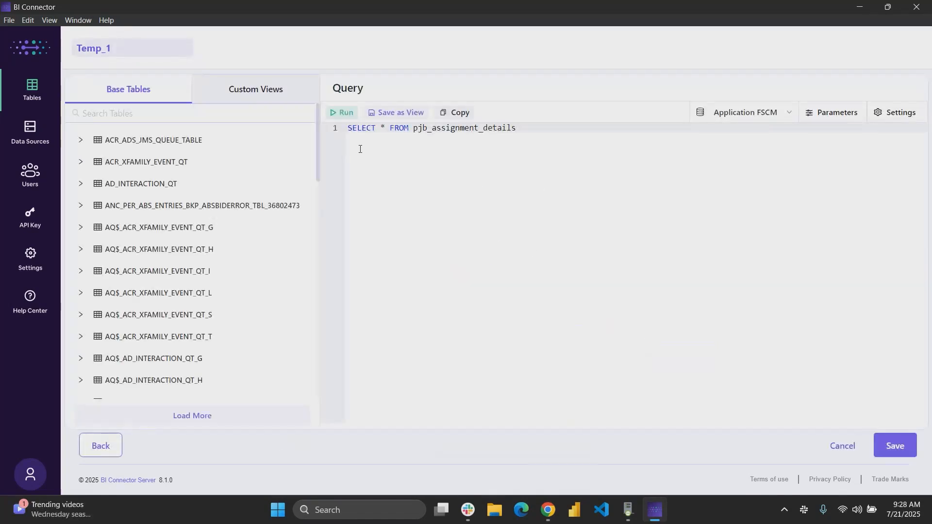
left_click(342, 113)
left_click(341, 113)
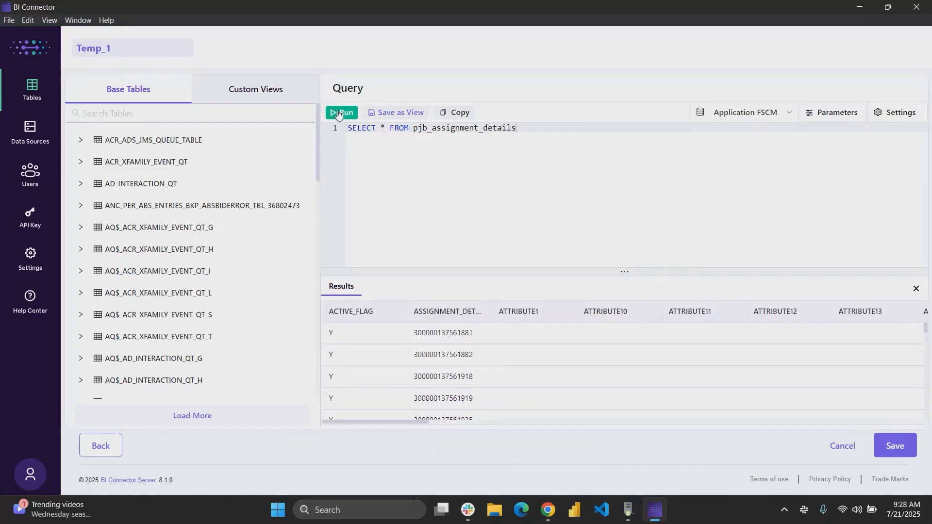
left_click(903, 454)
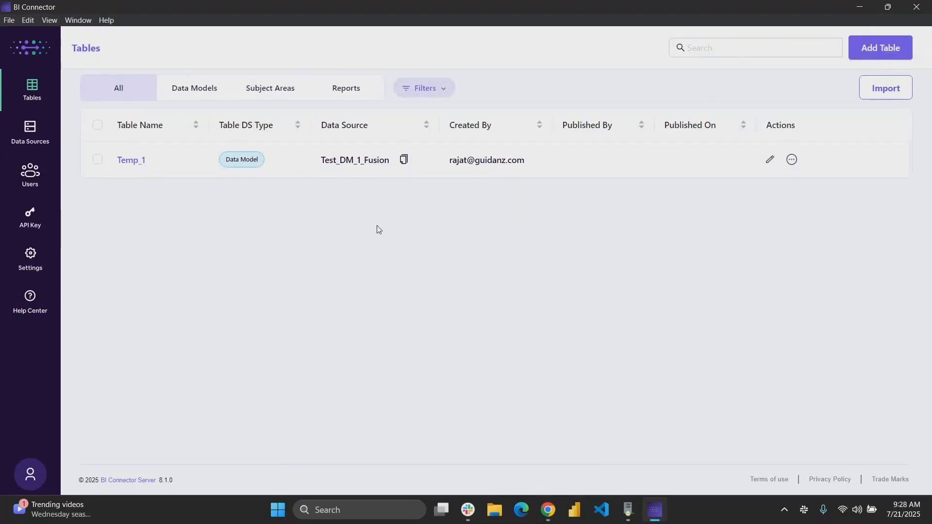
Copy the Test_DM_1_Fusion data source name from the data sources list.
left_click(29, 127)
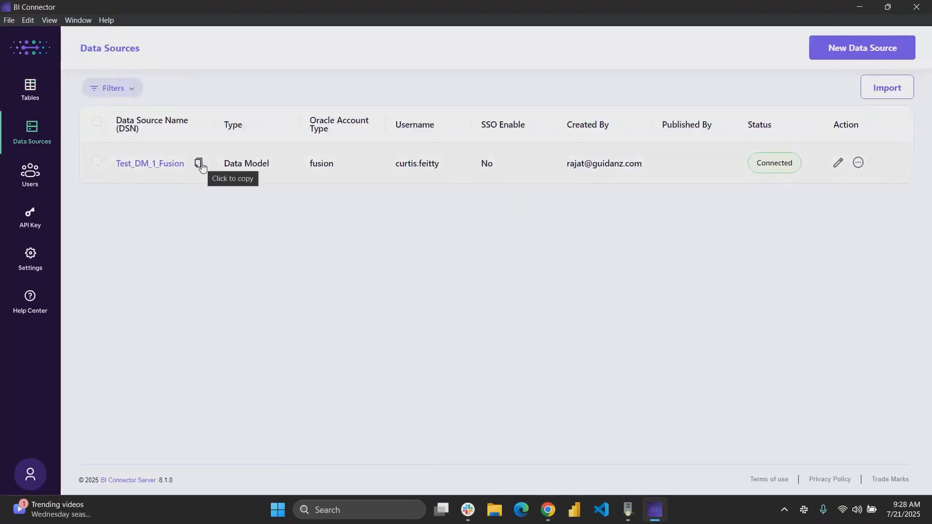
left_click(199, 164)
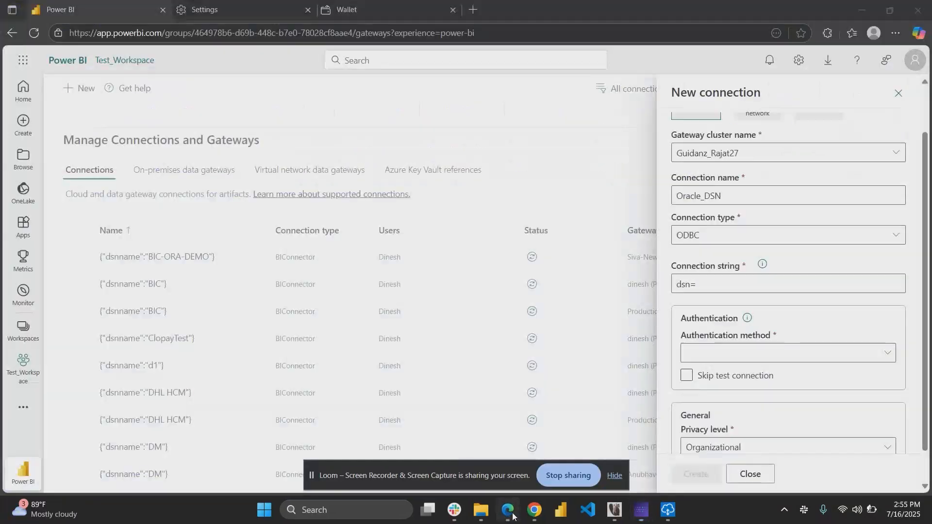
Complete the ODBC connection string as dsn=Test_DM_1_Fusion in the new gateway connection.
left_click(806, 284)
key("ctrl+v")
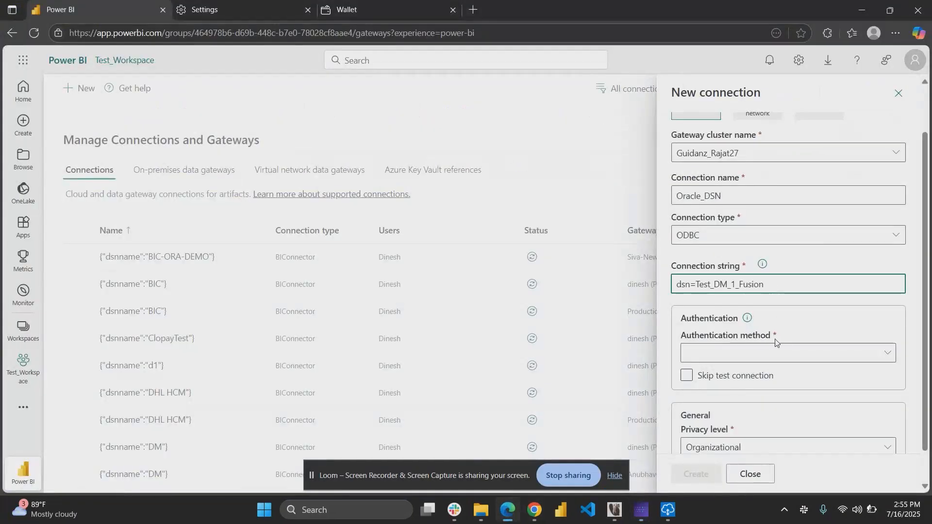
Set the connection's authentication method to Basic.
left_click(776, 354)
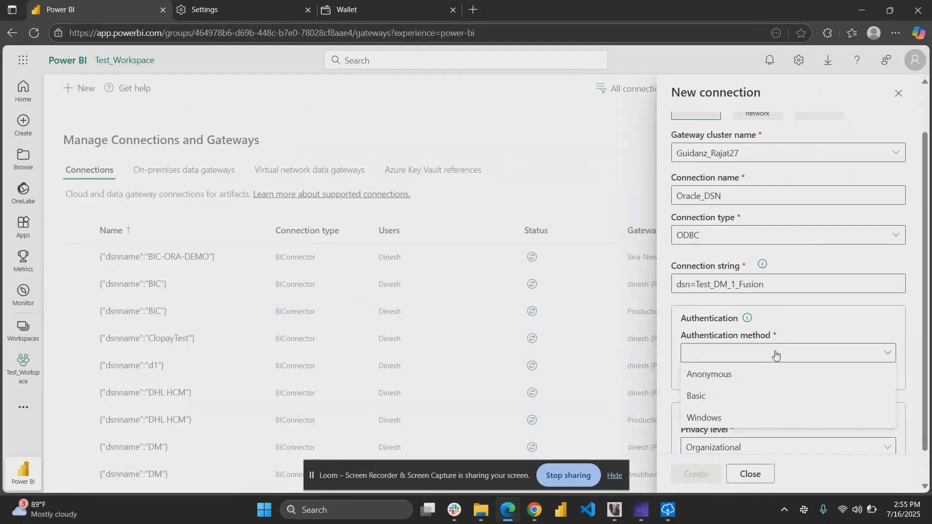
left_click(739, 396)
scroll(739, 394, "down", 1)
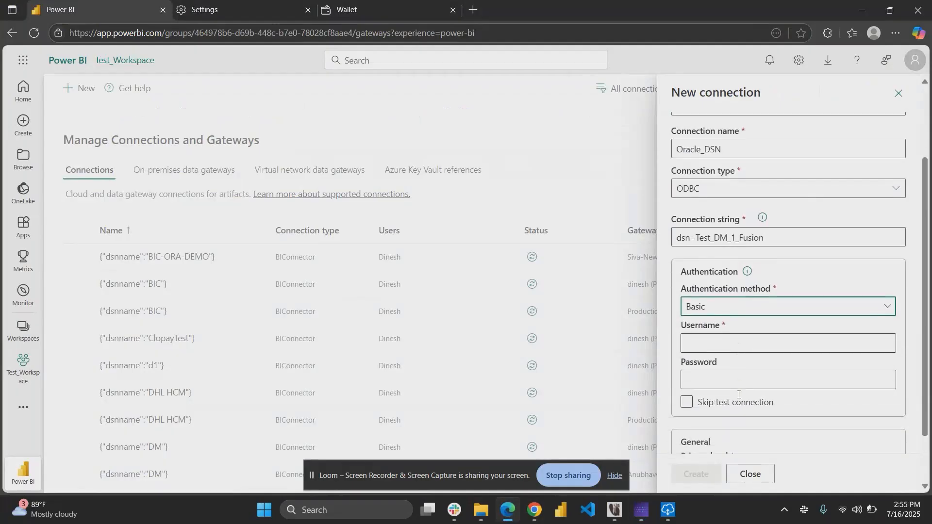
Fill in the Oracle user name and password from saved credentials and create the ODBC connection.
left_click(706, 337)
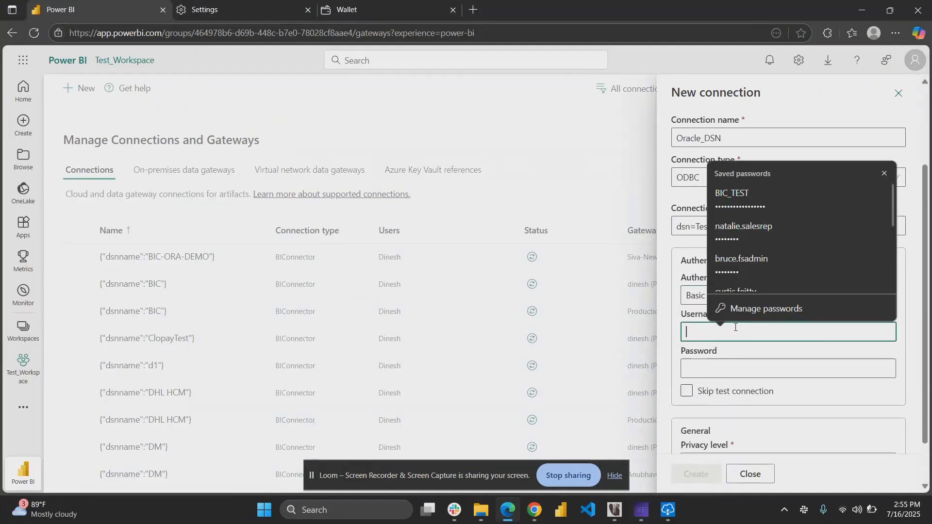
scroll(744, 254, "down", 1)
left_click(742, 214)
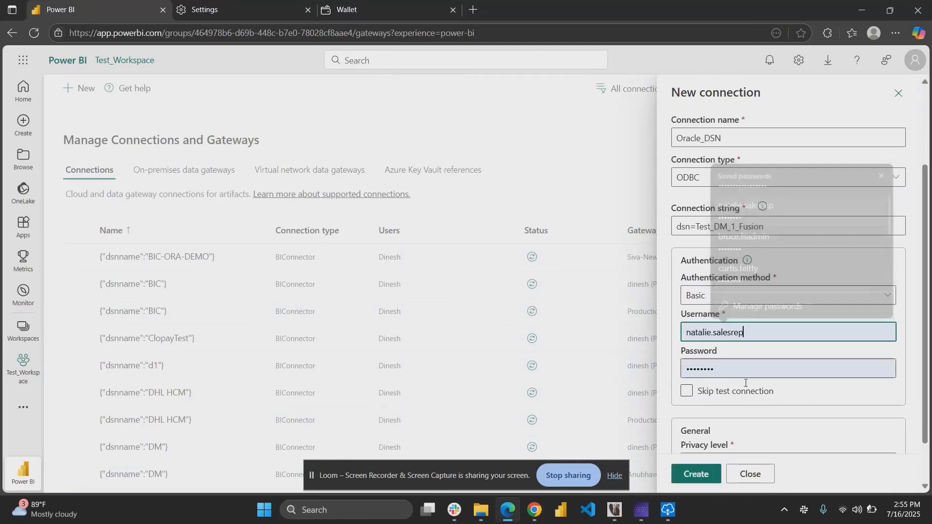
left_click(703, 482)
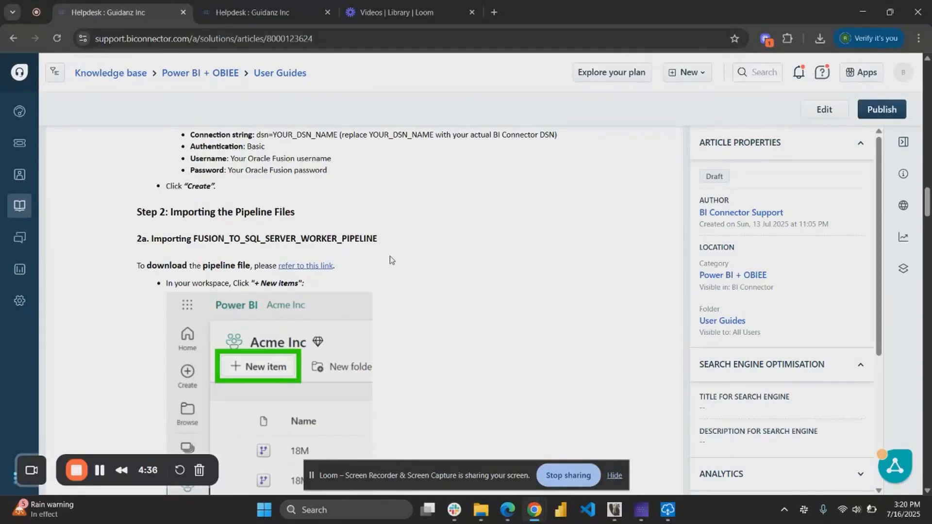
Download the FUSION_TO_SQL_SERVER_WORKER_PIPELINE file from the help article's link.
scroll(340, 268, "down", 1)
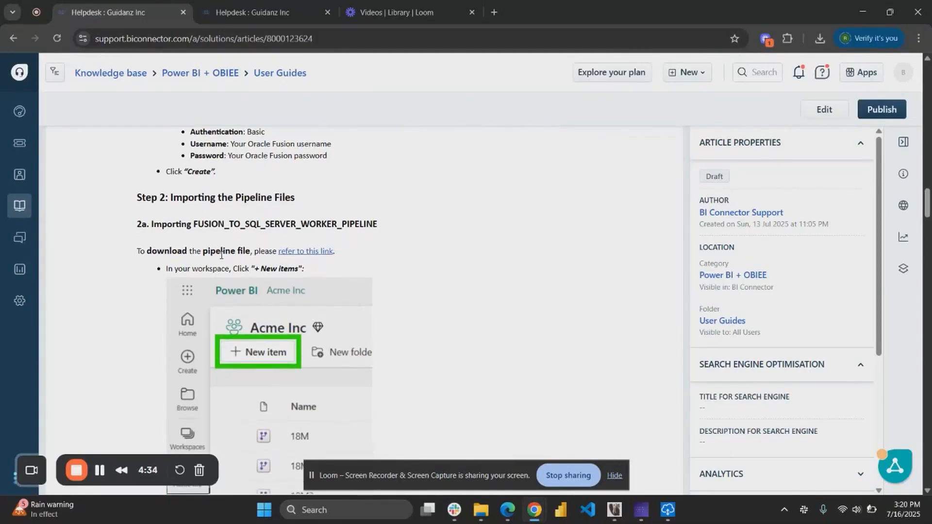
left_click(314, 252)
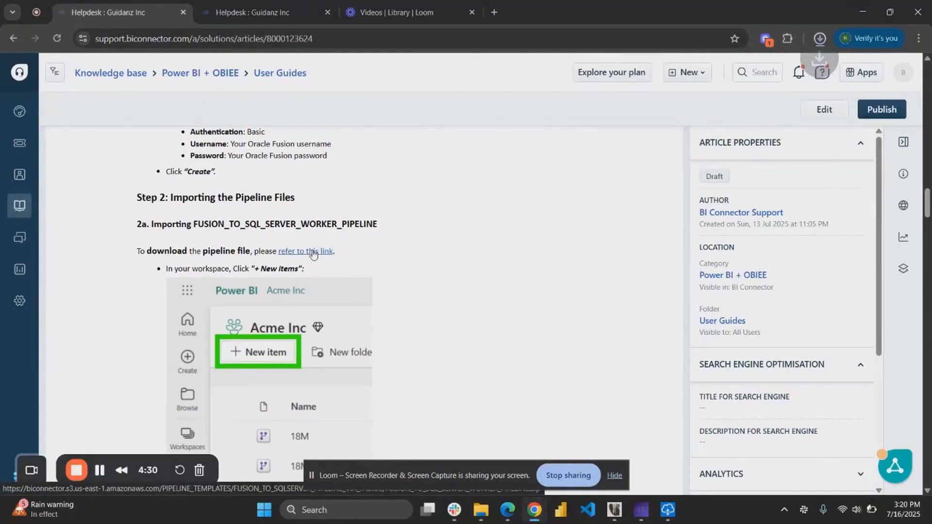
Create a new data pipeline in Test_Workspace named FUSION_TO_SQL_SERVER_WORKER_PIPELINE, copying the name from the help article.
left_click(503, 516)
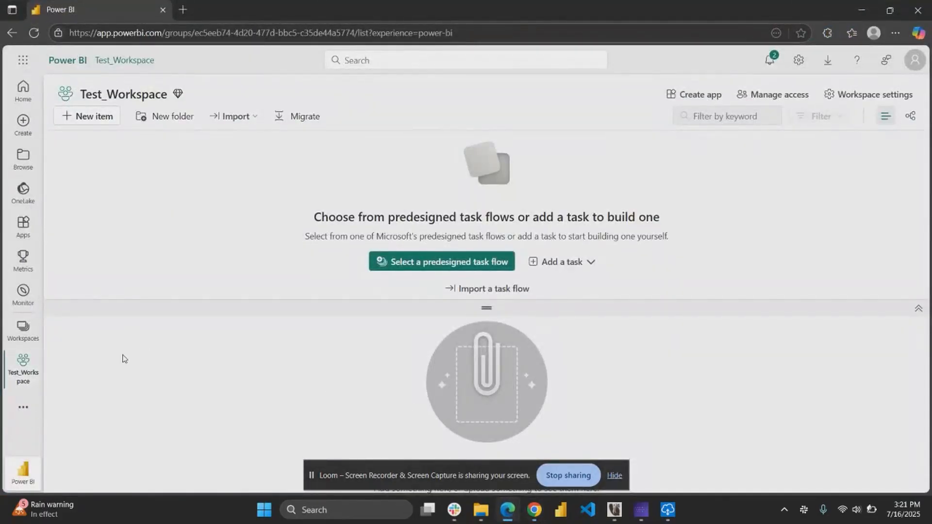
left_click(89, 122)
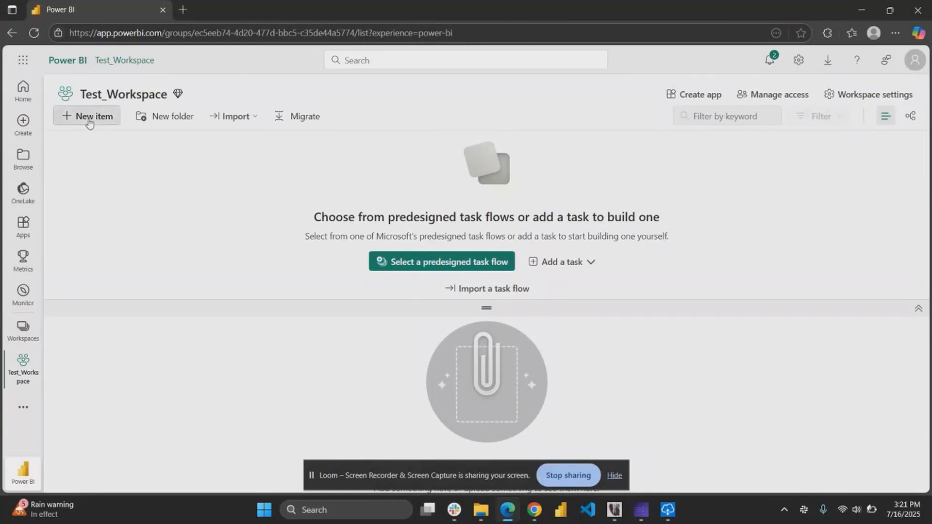
scroll(601, 357, "down", 2)
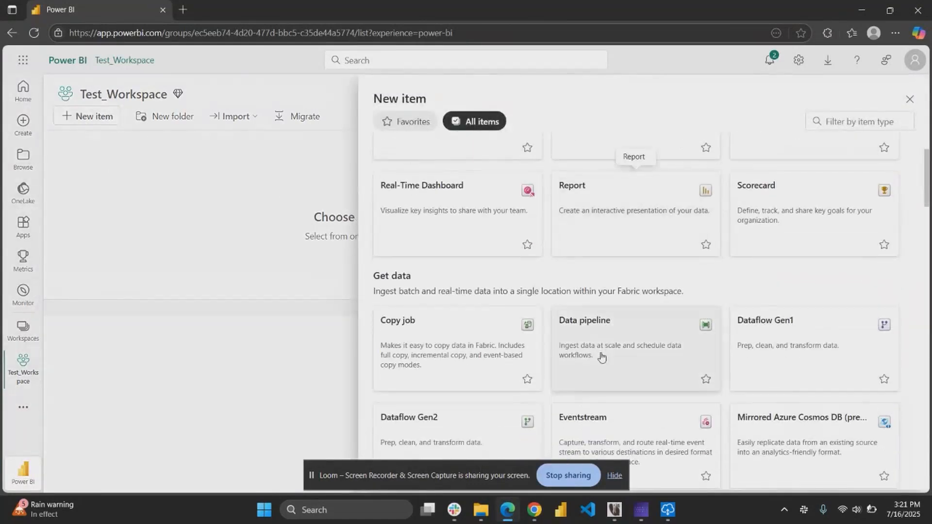
left_click(609, 339)
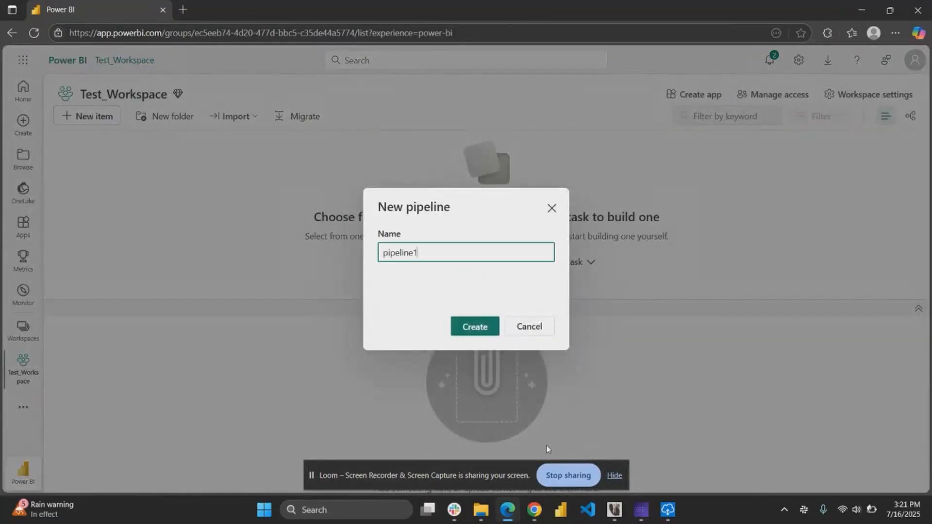
mouse_move(534, 510)
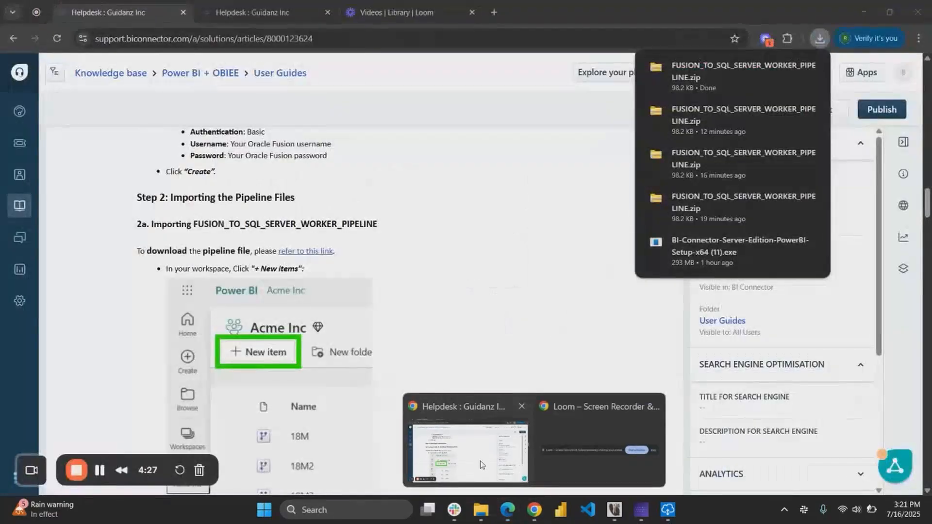
left_click(480, 461)
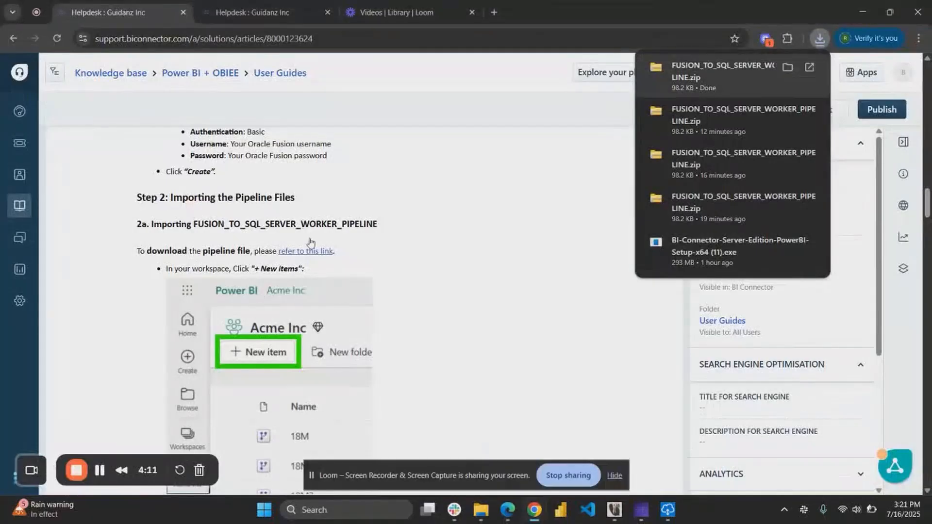
double_click(286, 223)
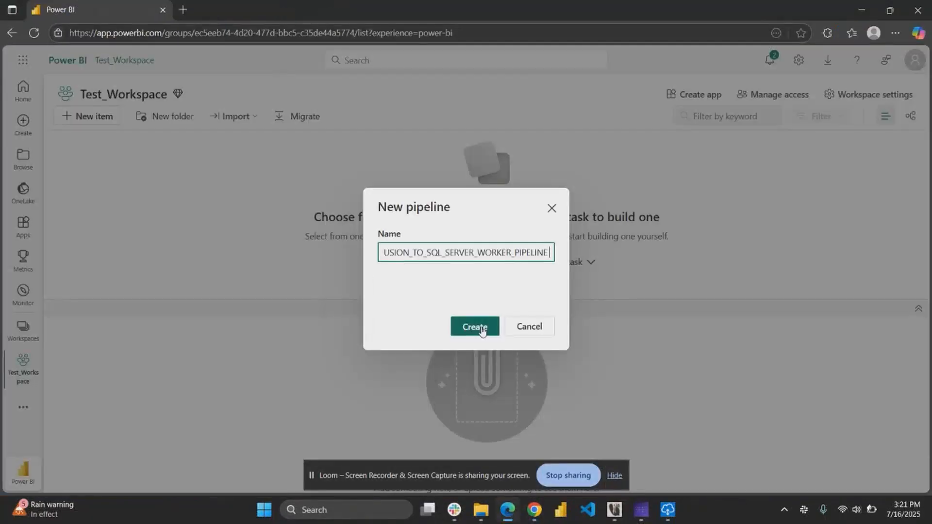
type("_1")
left_click(467, 333)
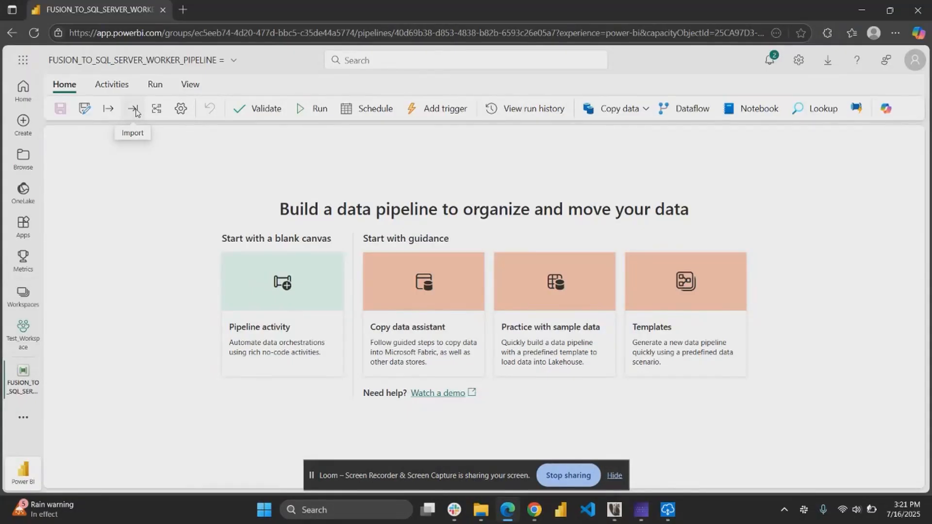
Import the downloaded FUSION_TO_SQL_SERVER_WORKER_PIPELINE zip file from Downloads into the pipeline.
left_click(134, 110)
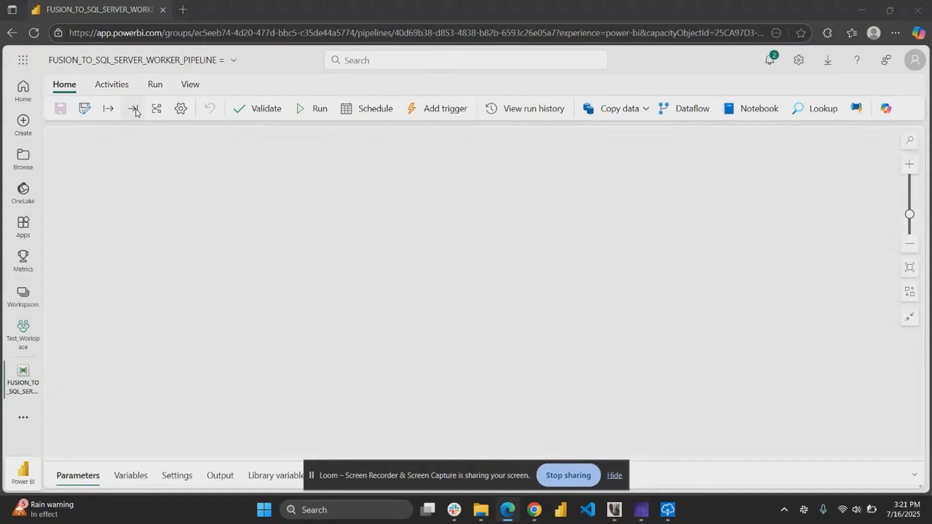
left_click(136, 112)
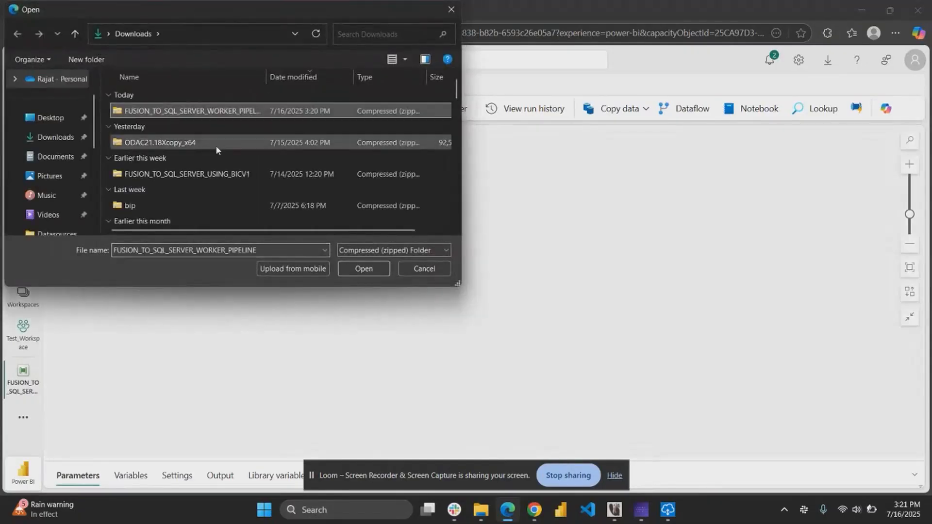
left_click(363, 276)
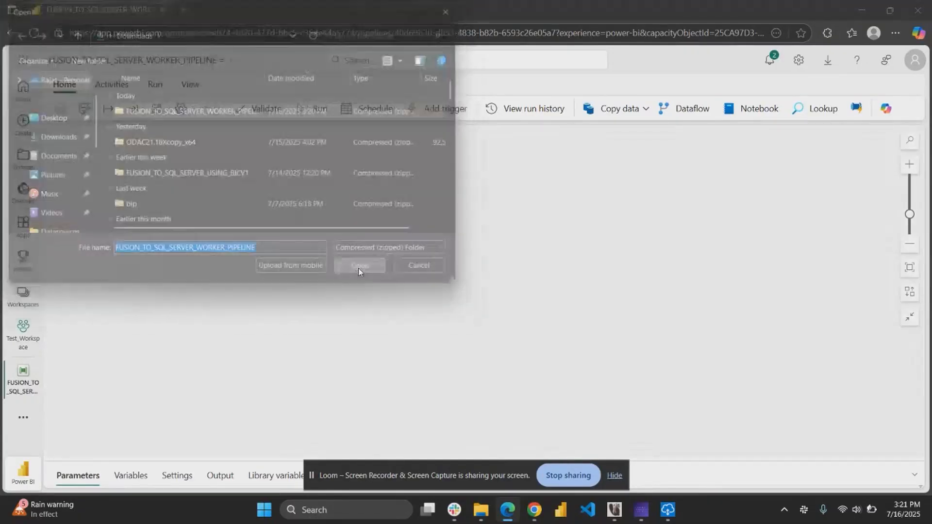
Set the worker pipeline template's first SQL Server connection to TestDB, filtering the connection list.
scroll(431, 325, "down", 1)
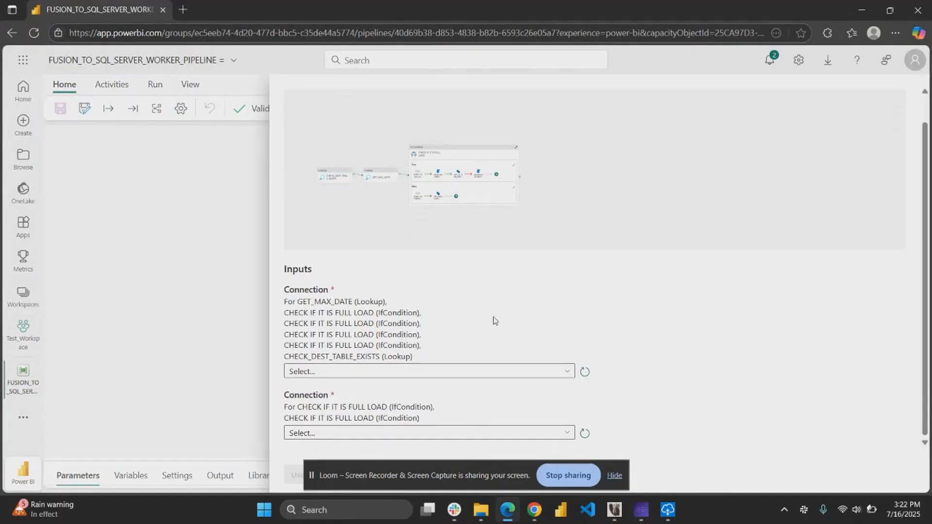
left_click(403, 372)
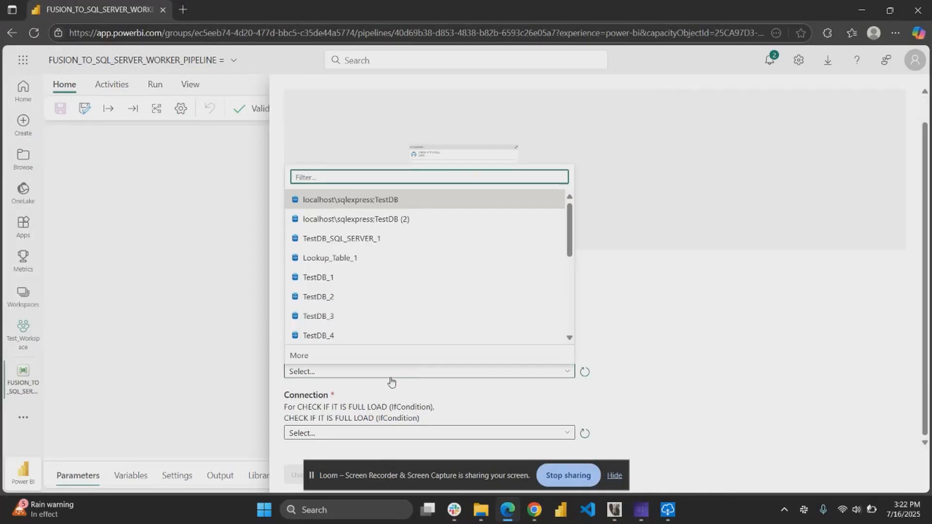
type("te")
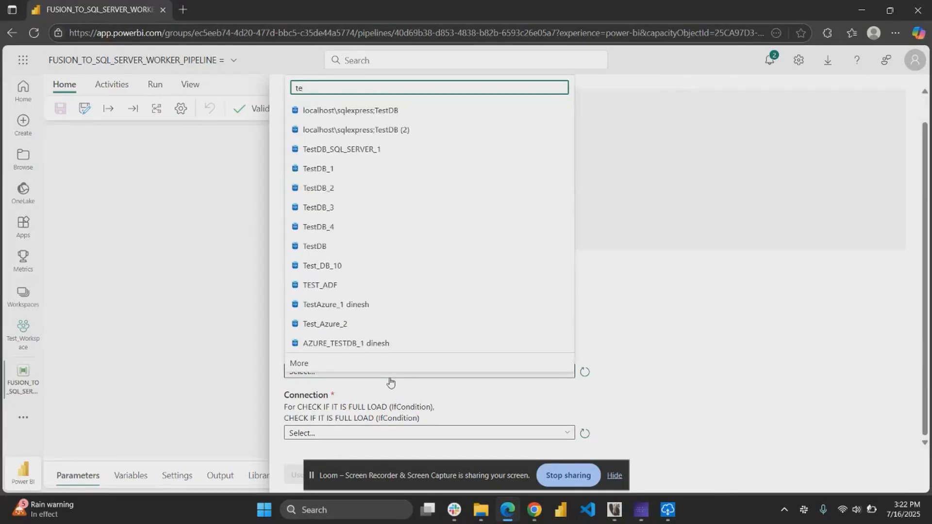
type("stdb")
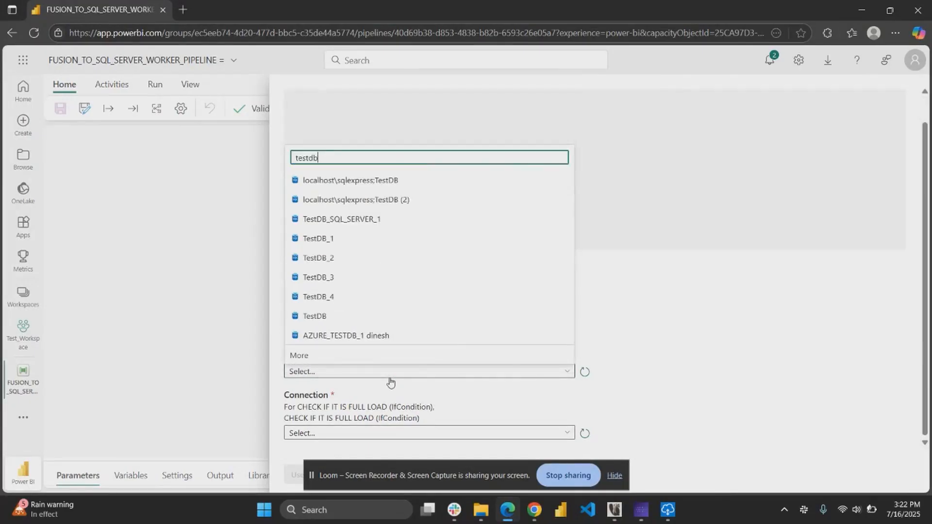
left_click(344, 316)
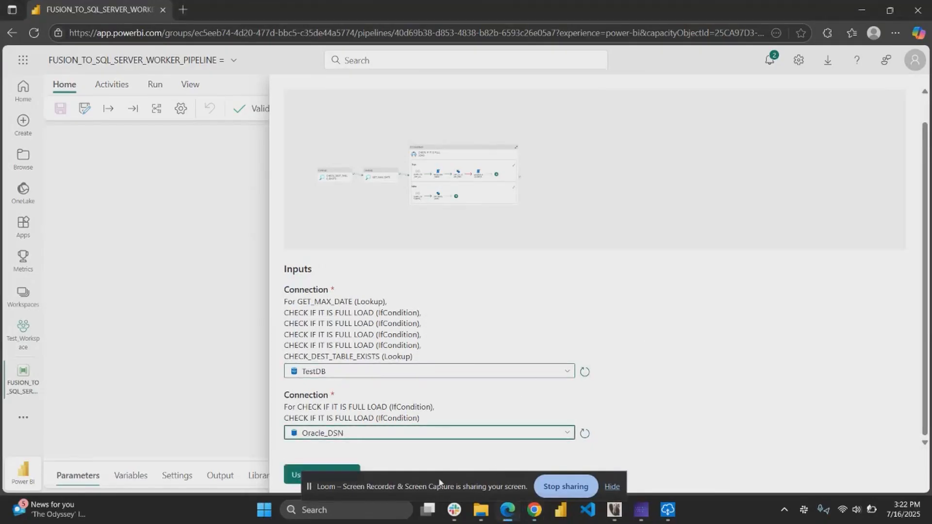
Apply the template with the TestDB and Oracle_DSN connections and save the worker pipeline.
left_click_drag(427, 485, 627, 324)
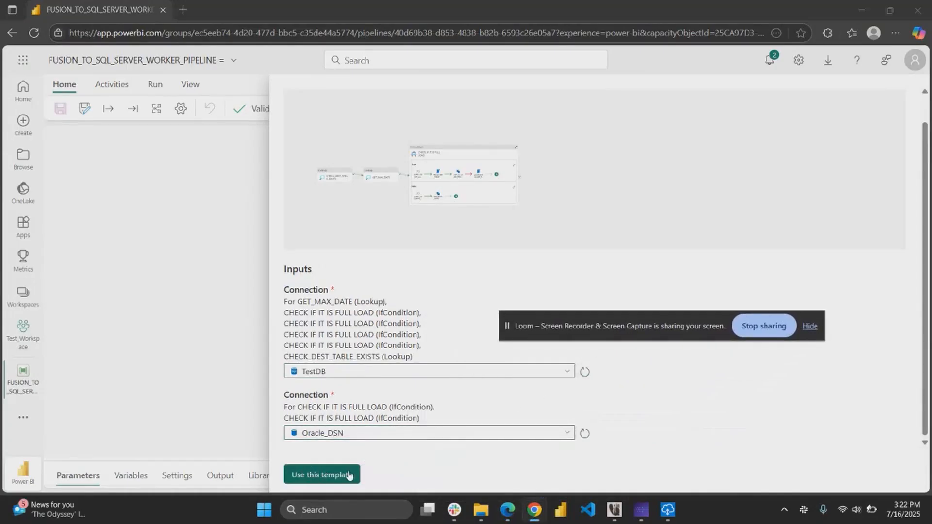
left_click(320, 481)
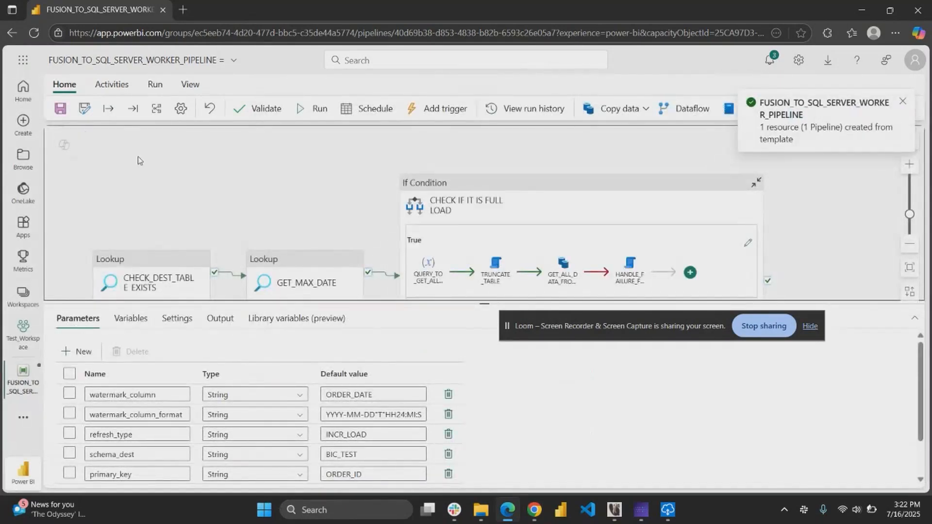
left_click(67, 114)
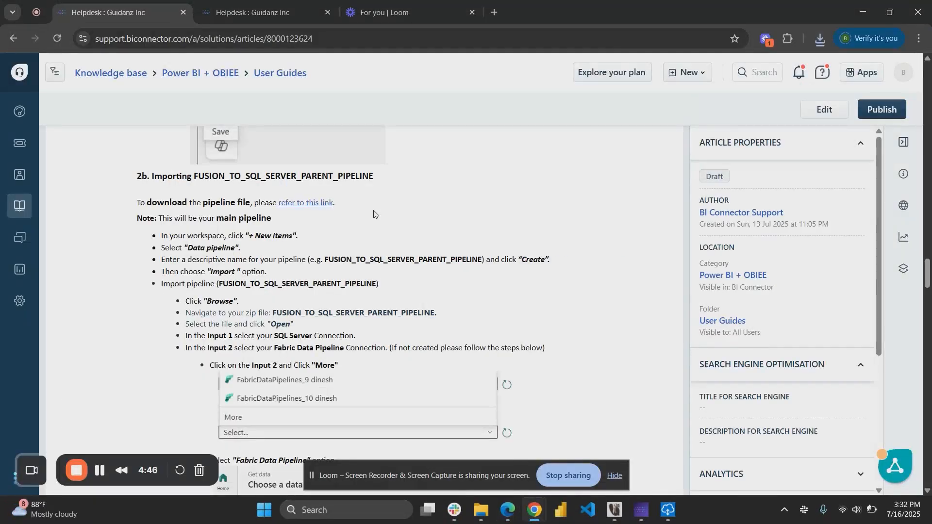
Download the FUSION_TO_SQL_SERVER_PARENT_PIPELINE file from the help article's link.
left_click(310, 207)
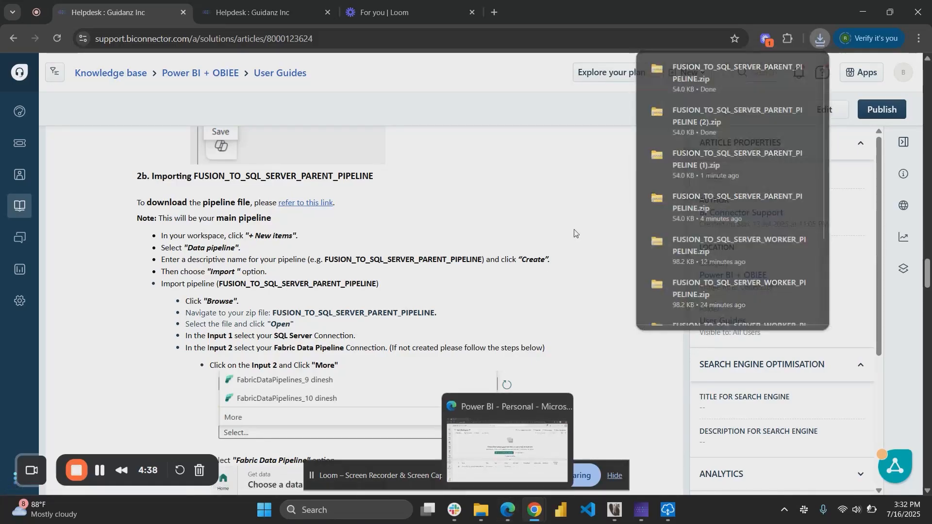
left_click(507, 519)
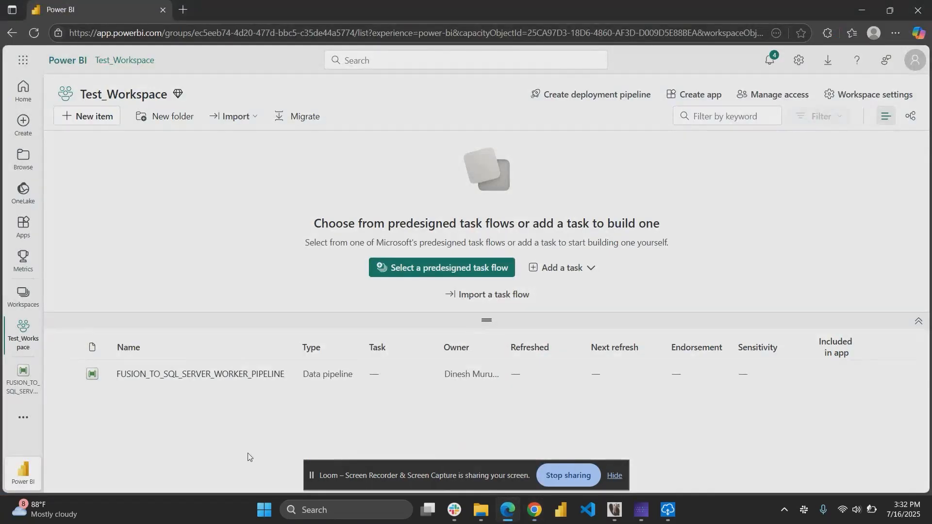
Create a new data pipeline in Test_Workspace named FUSION_TO_SQL_SERVER_PARENT_PIPELINE, copying the name from the help article.
left_click(80, 119)
scroll(560, 318, "down", 2)
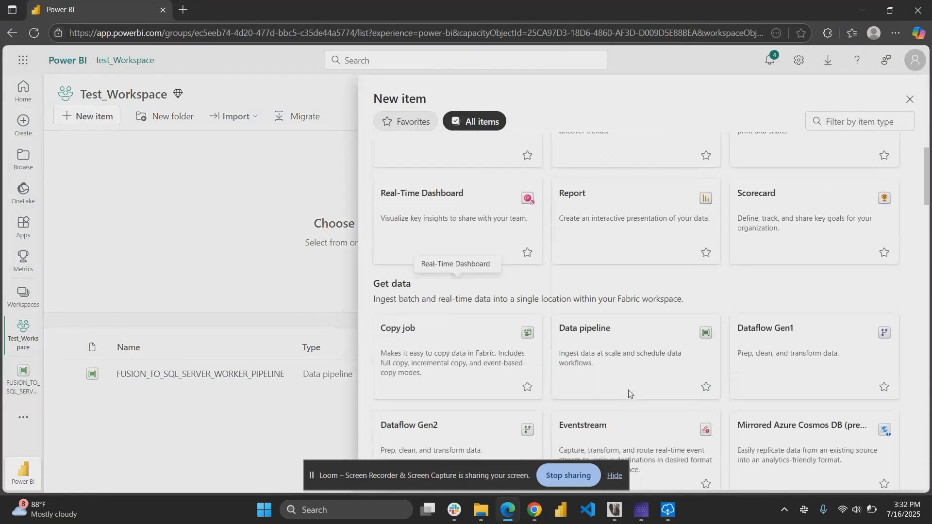
left_click(582, 346)
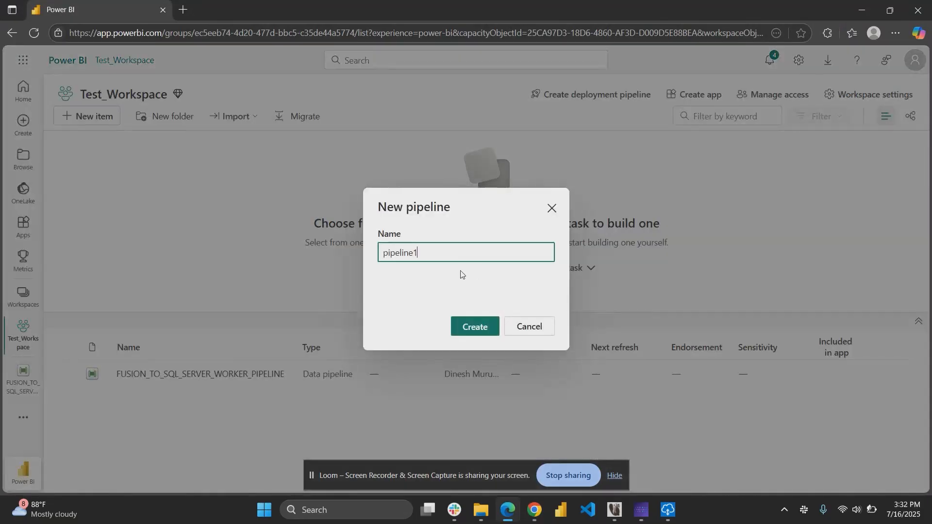
mouse_move(535, 510)
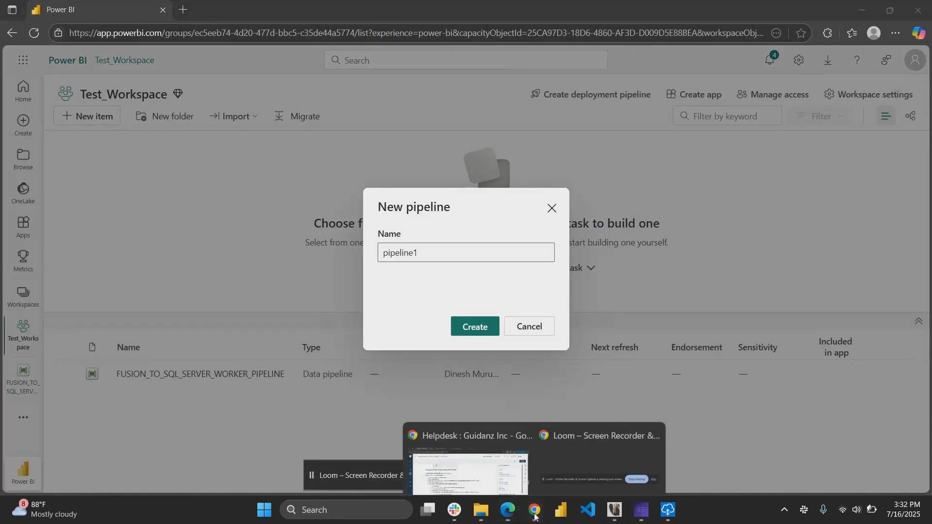
left_click(466, 466)
double_click(303, 175)
key("ctrl+c")
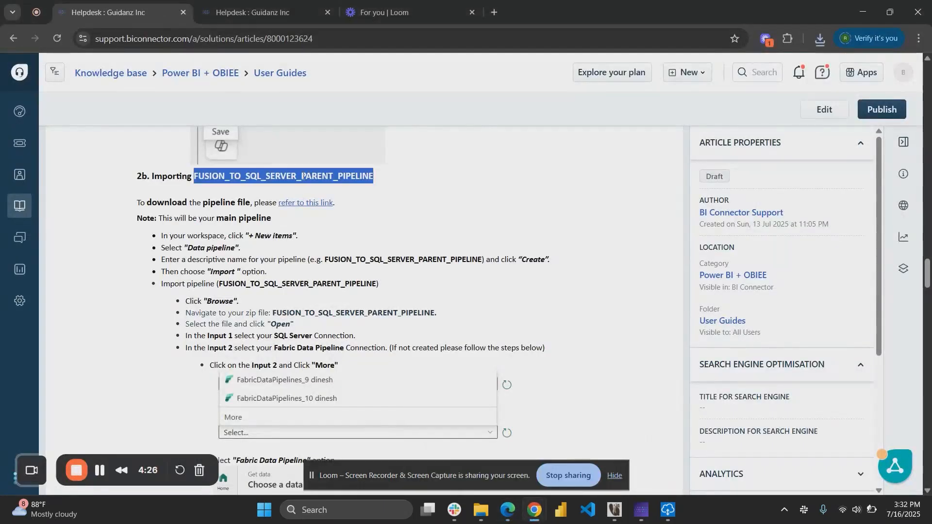
left_click(514, 512)
key("ctrl+a")
key("ctrl+v")
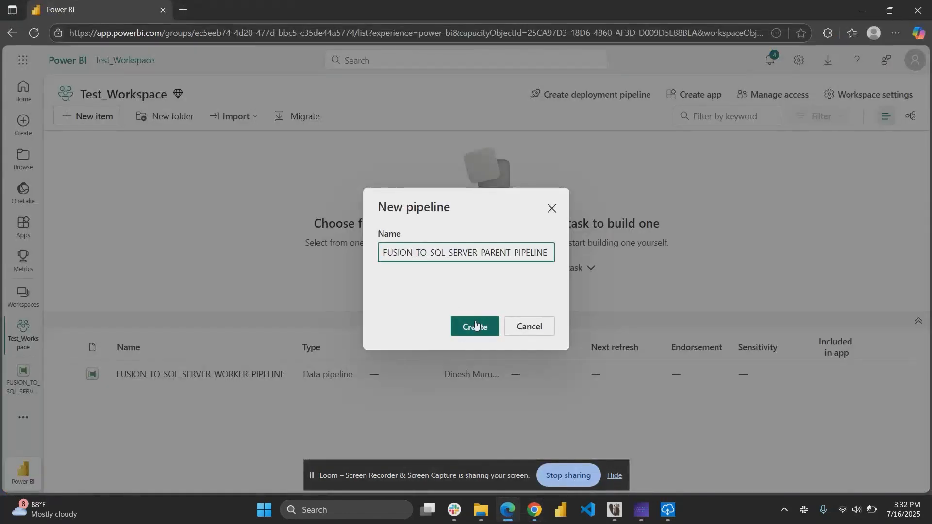
left_click(476, 326)
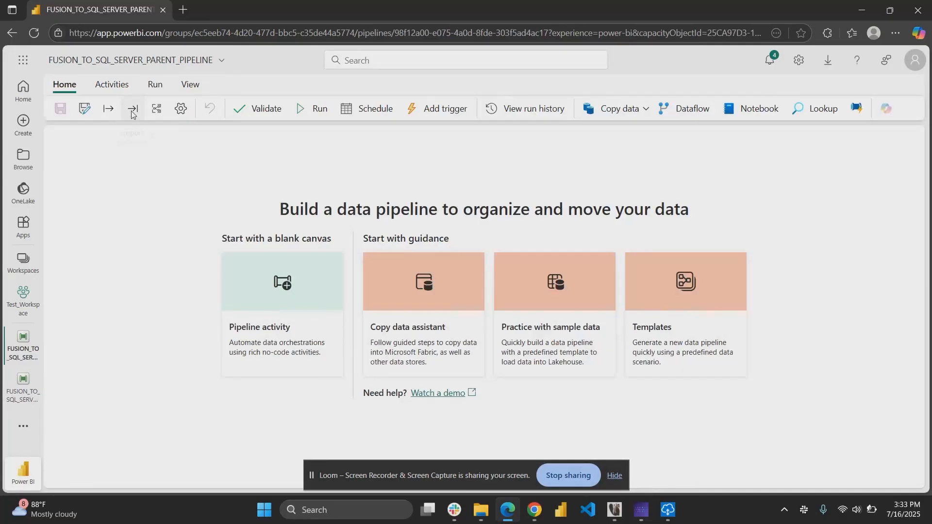
Import the downloaded FUSION_TO_SQL_SERVER_PARENT_PIPELINE zip file from Downloads into the new pipeline.
left_click(131, 110)
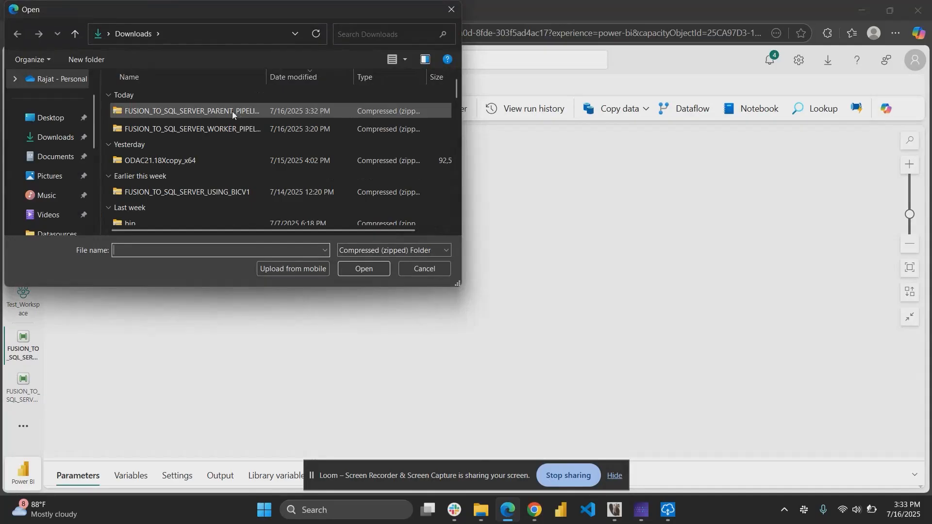
left_click(232, 111)
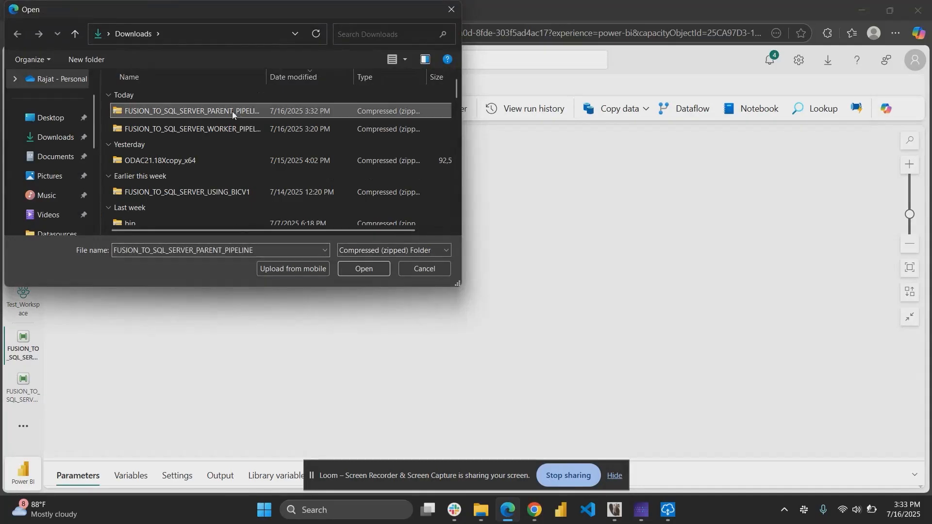
left_click(366, 268)
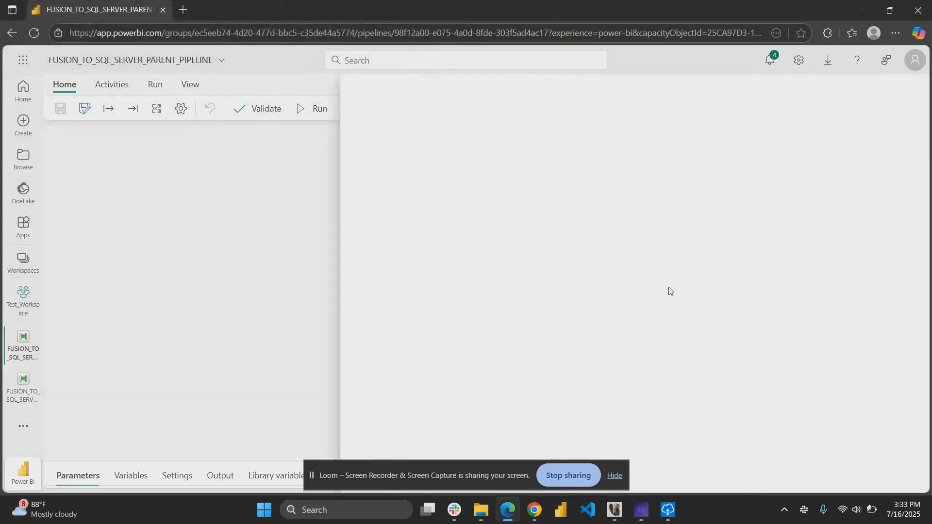
Set the parent template's first connection, used by the lookups and script, to TestDB.
scroll(551, 316, "down", 3)
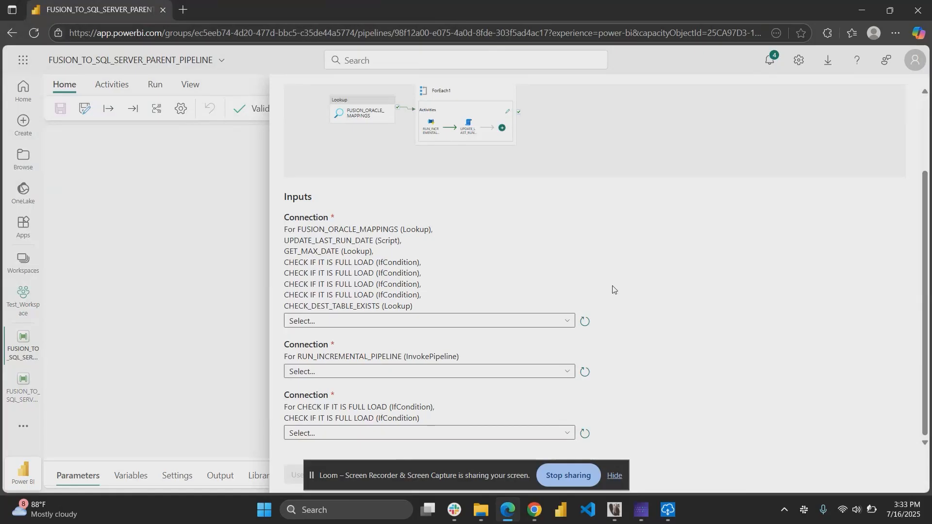
left_click(368, 321)
type("test")
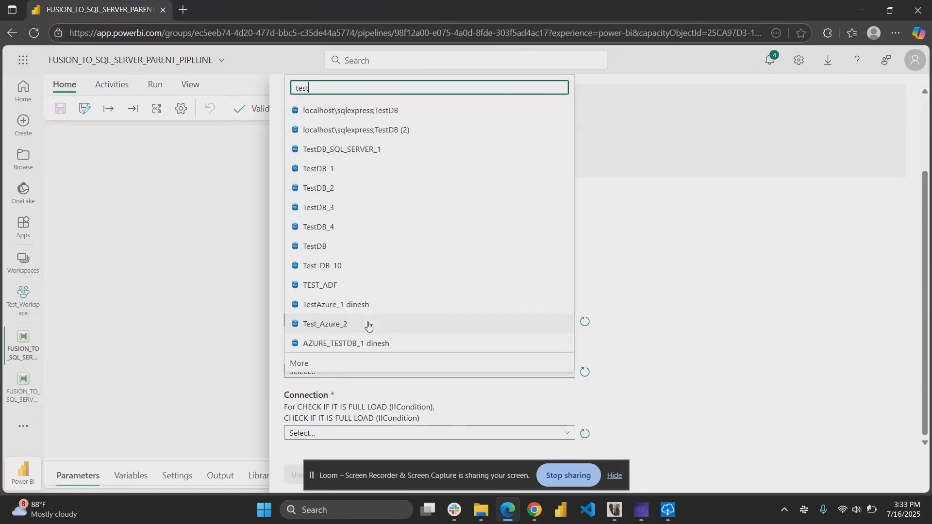
type("db")
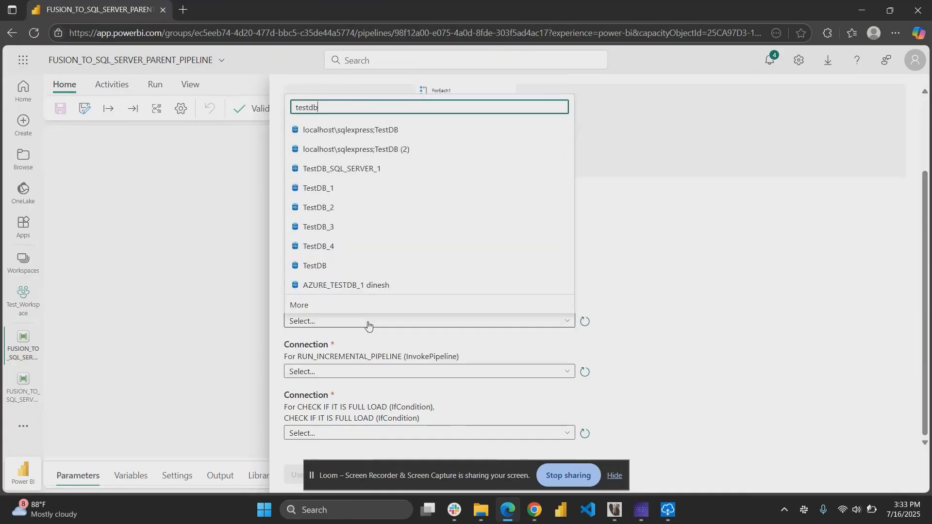
left_click(339, 273)
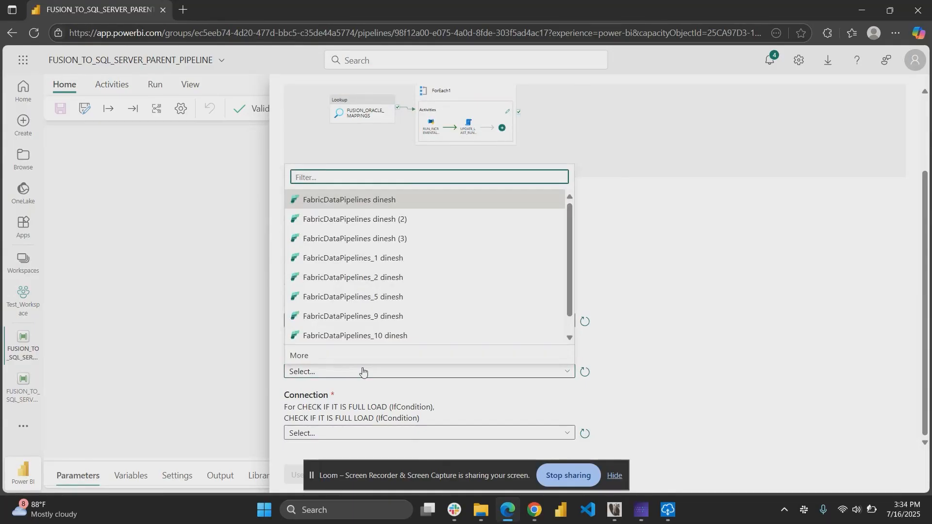
Create a new Fabric Data Pipelines connection named Fabric_Connection_1 with the organizational account for the RUN_INCREMENTAL_PIPELINE input.
left_click(307, 356)
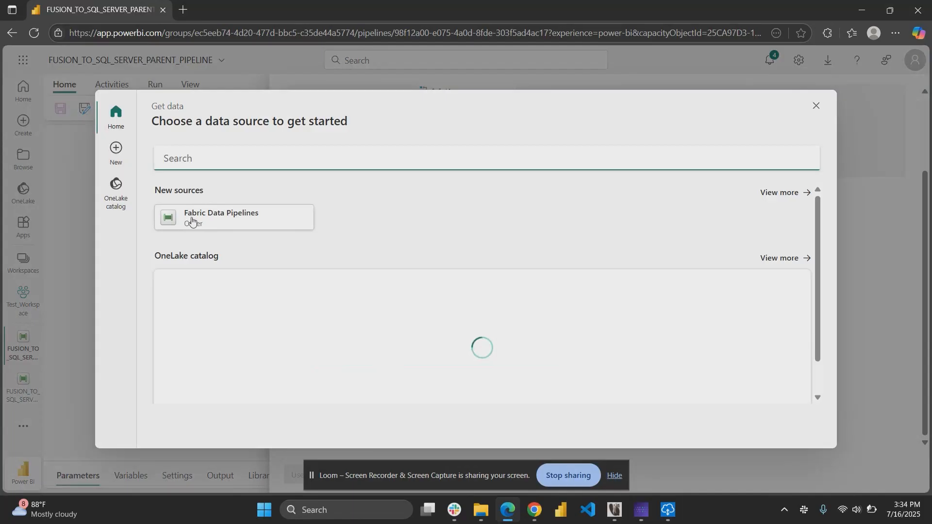
left_click(207, 220)
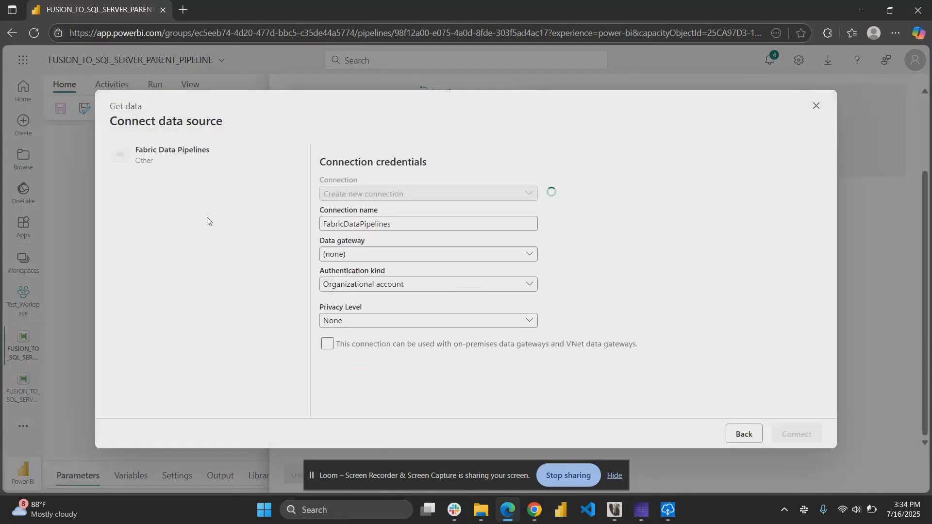
left_click(435, 227)
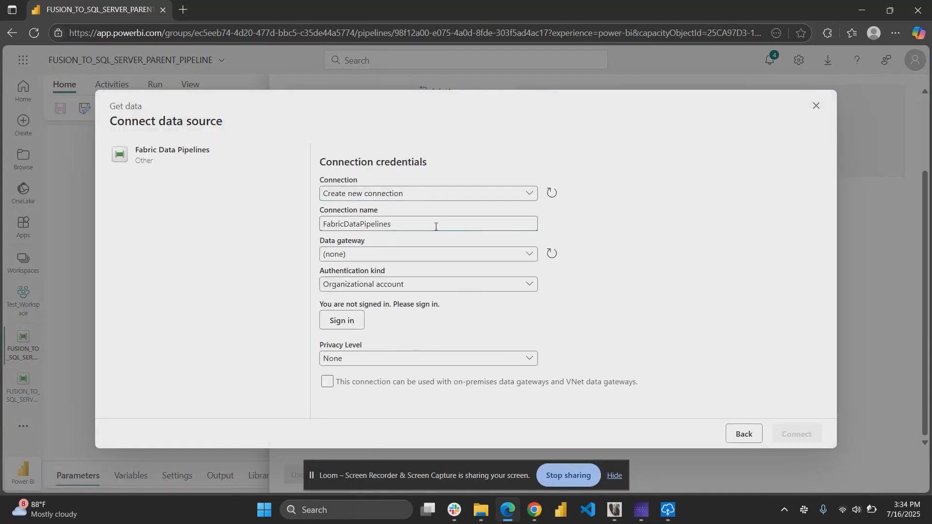
type("Fabric_Connection_1")
left_click(336, 325)
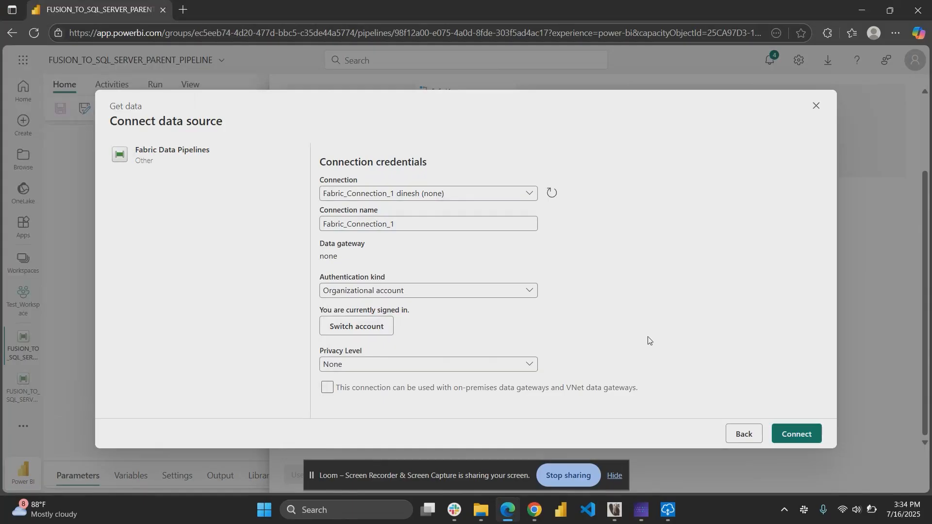
left_click(793, 439)
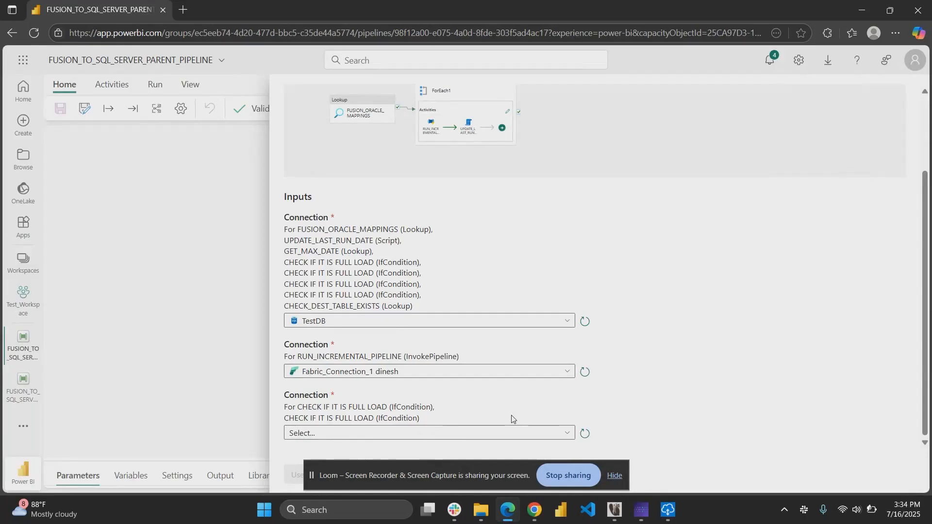
Set the third connection to Oracle_DSN and apply the template to the parent pipeline.
left_click(434, 438)
type("oracle")
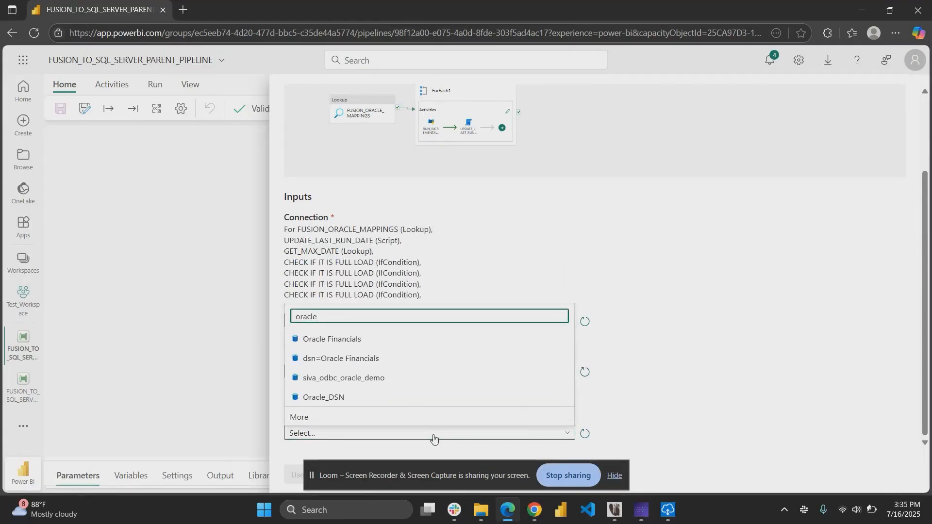
left_click(377, 398)
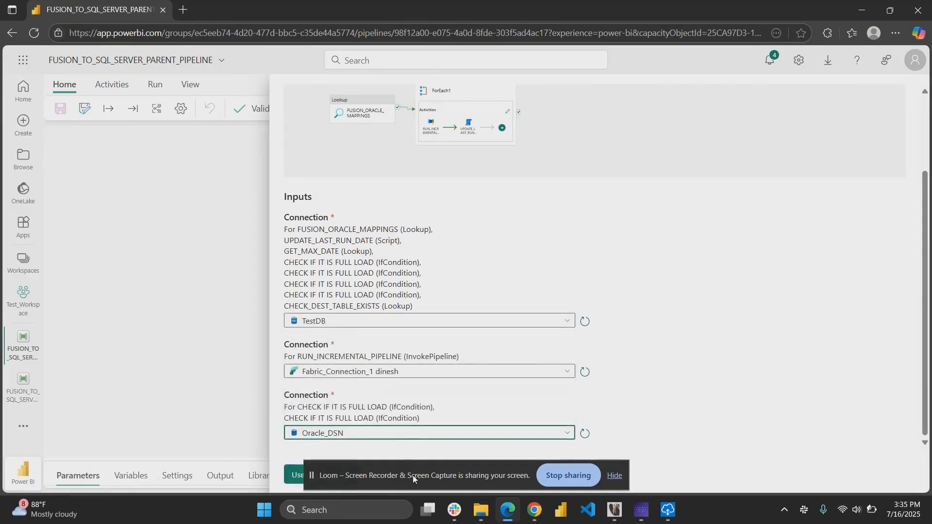
left_click_drag(412, 476, 587, 440)
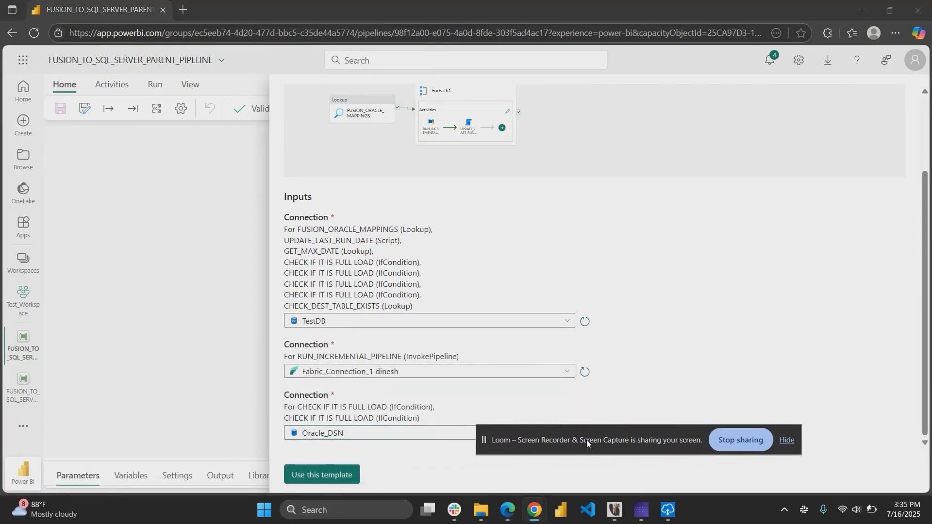
left_click(322, 475)
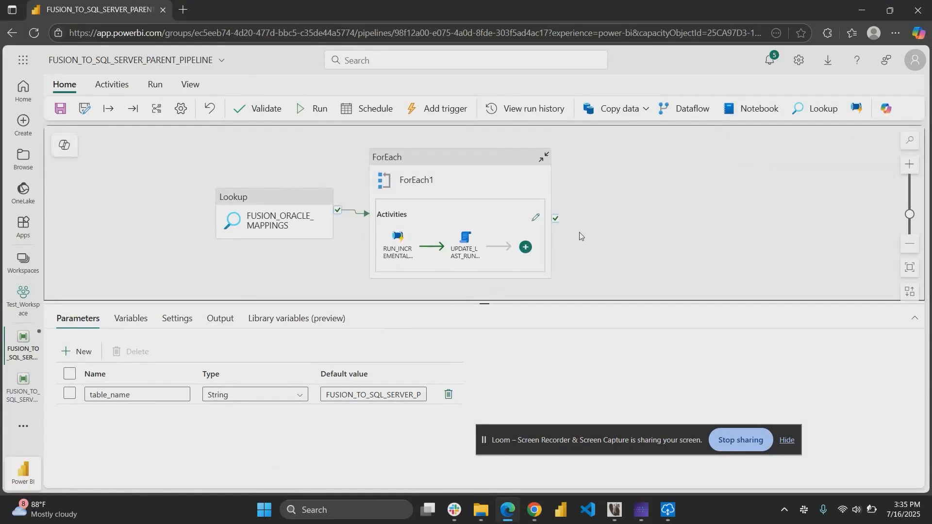
Point the ForEach loop's RUN_INCREMENTAL_PIPELINE activity to Test_Workspace and the FUSION_TO_SQL_SERVER_WORKER_PIPELINE pipeline.
left_click(402, 254)
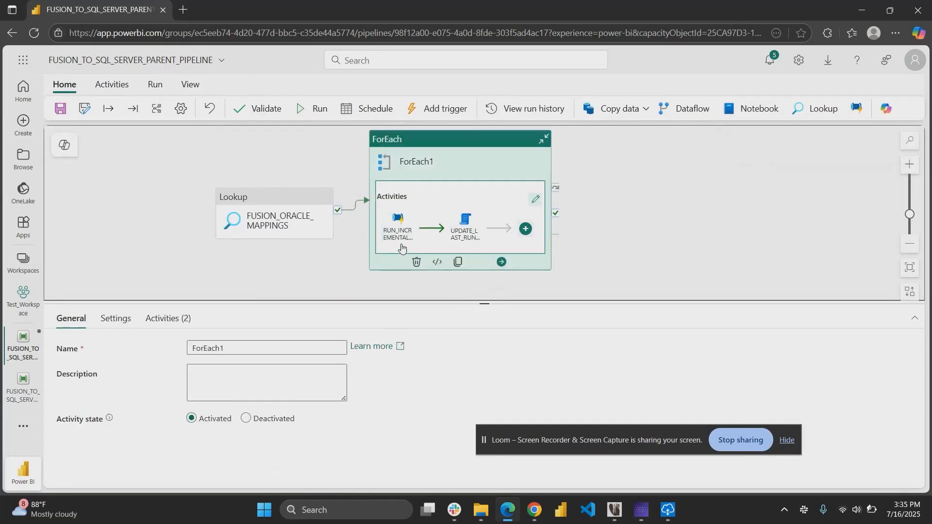
left_click(399, 235)
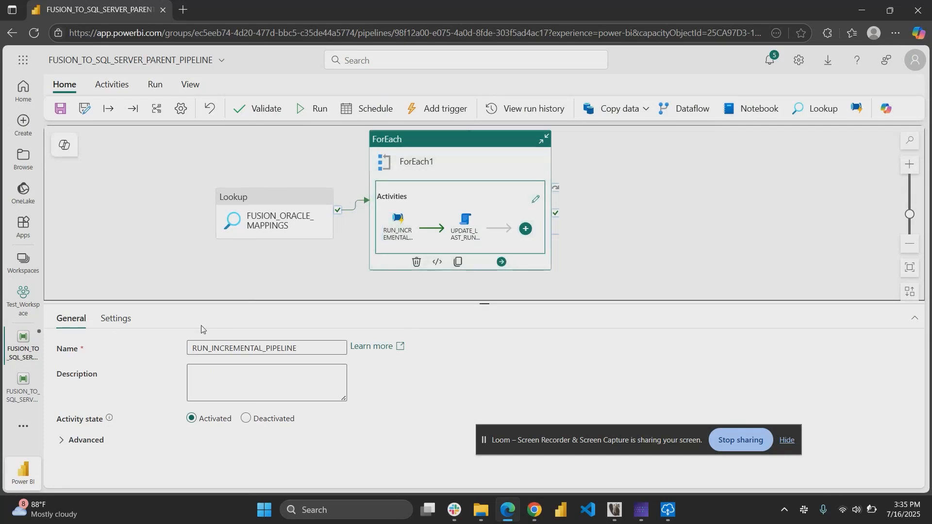
left_click(116, 319)
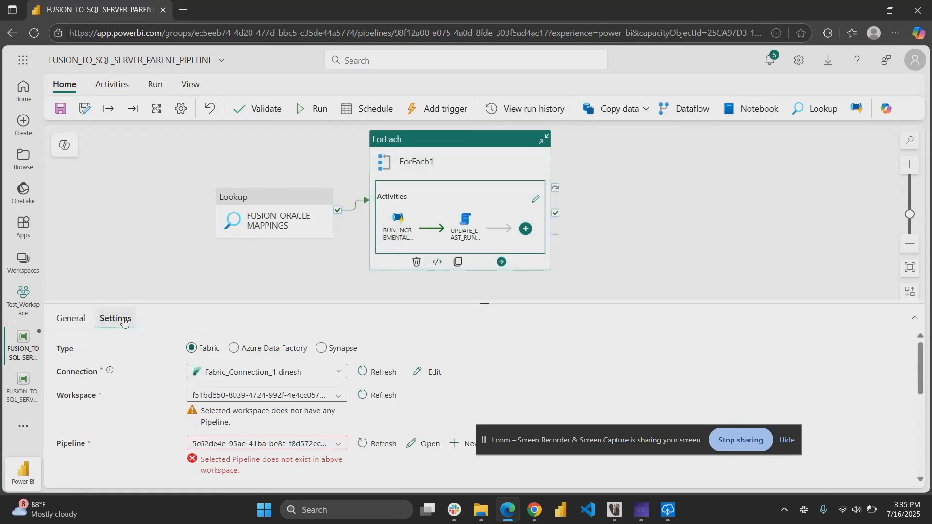
left_click_drag(157, 360, 368, 421)
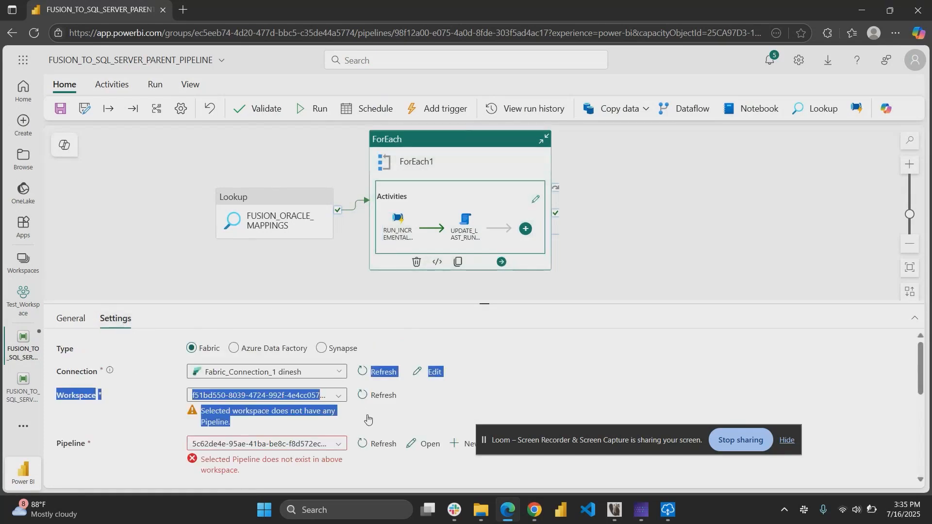
left_click(343, 425)
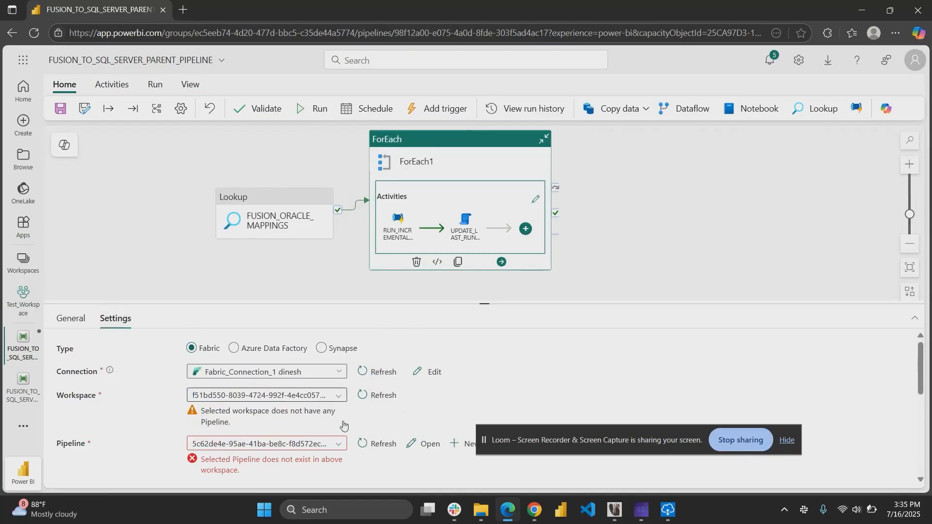
left_click(224, 395)
scroll(249, 451, "down", 5)
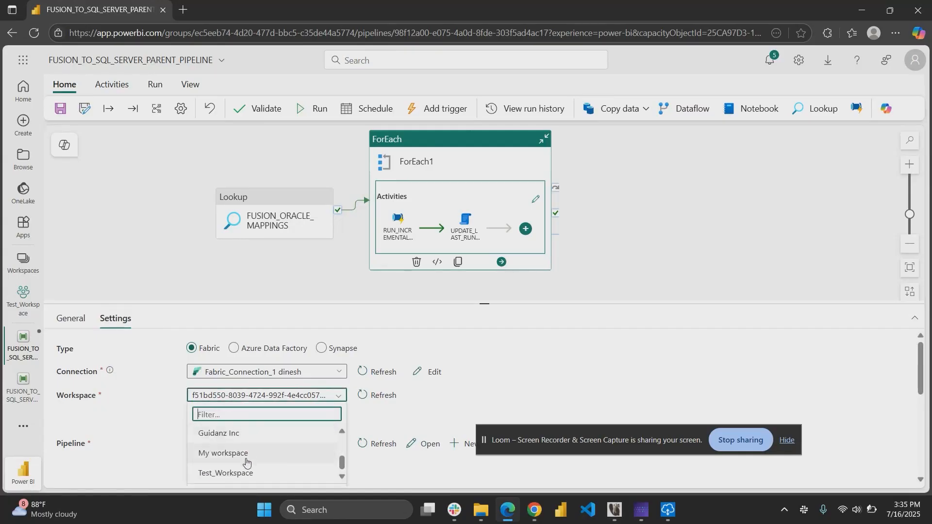
left_click(235, 474)
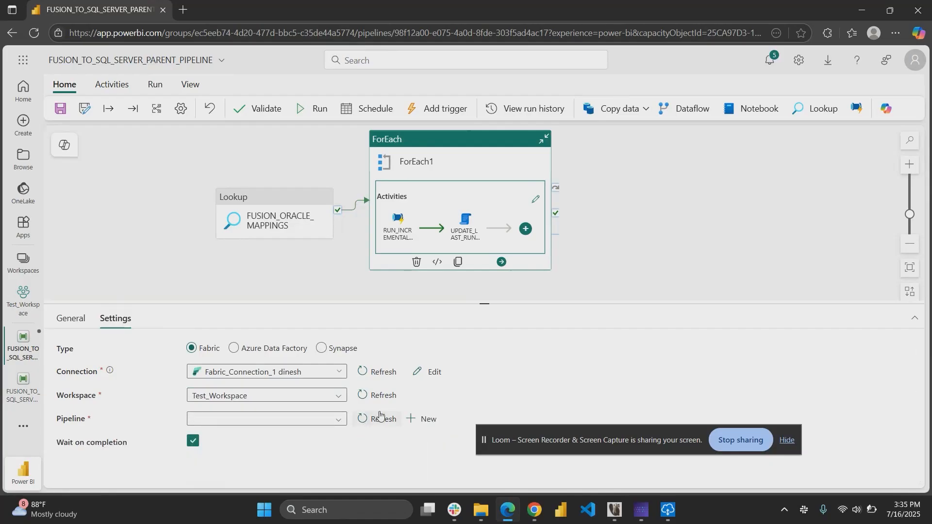
left_click(320, 423)
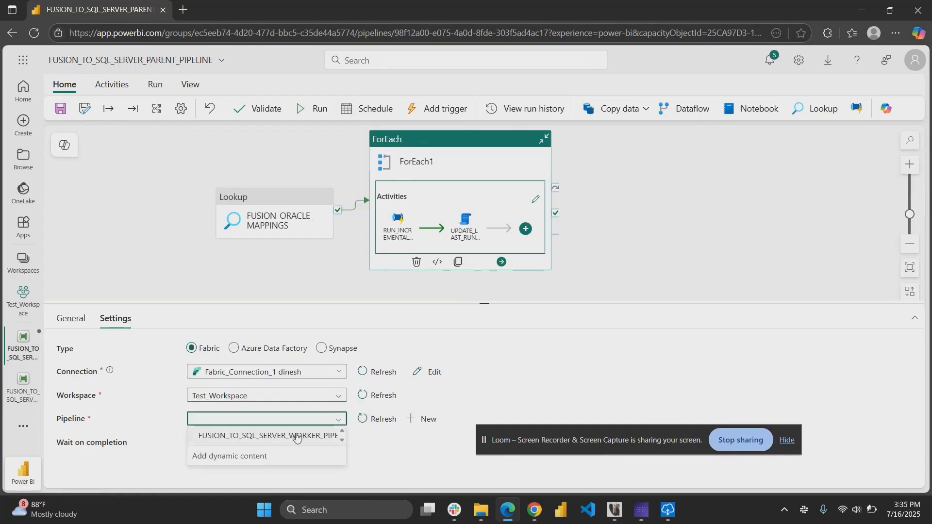
left_click(297, 436)
Review the invoked pipeline's parameter mappings and save the parent pipeline.
scroll(343, 450, "down", 3)
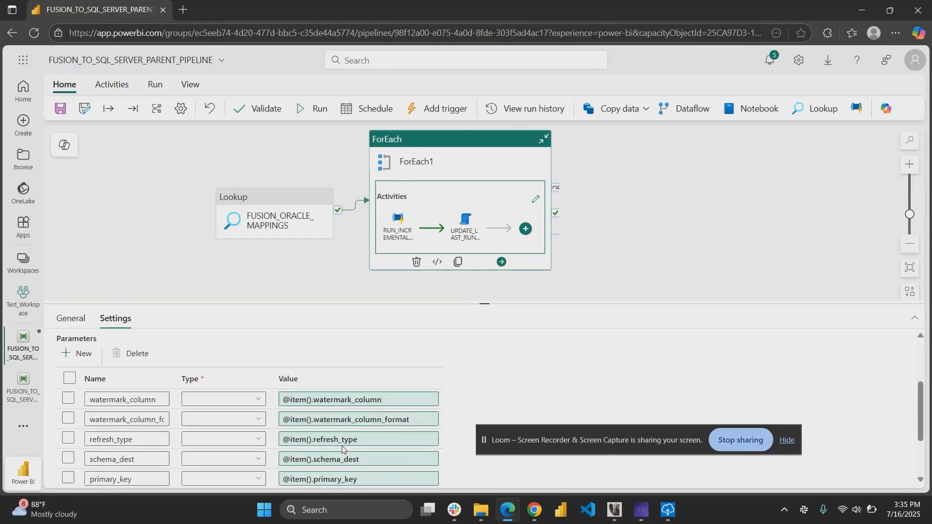
scroll(343, 451, "up", 3)
scroll(343, 451, "up", 1)
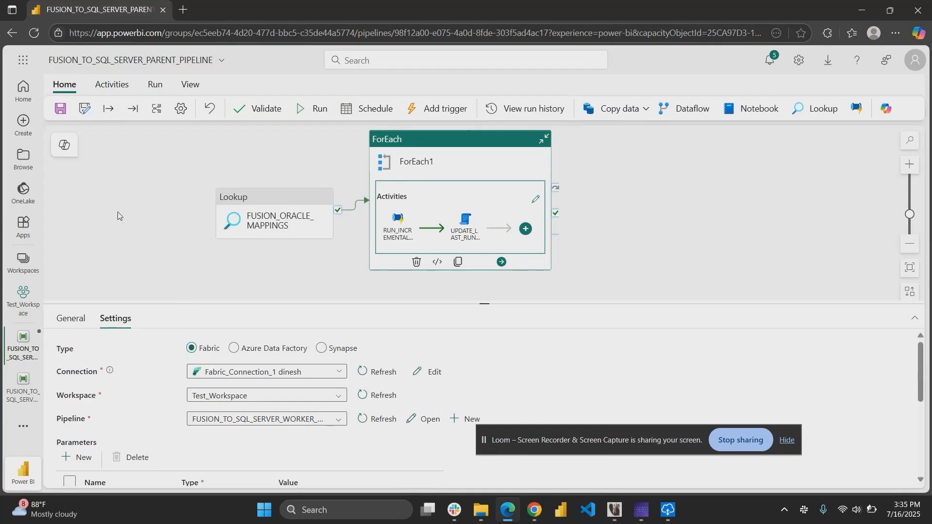
left_click(62, 109)
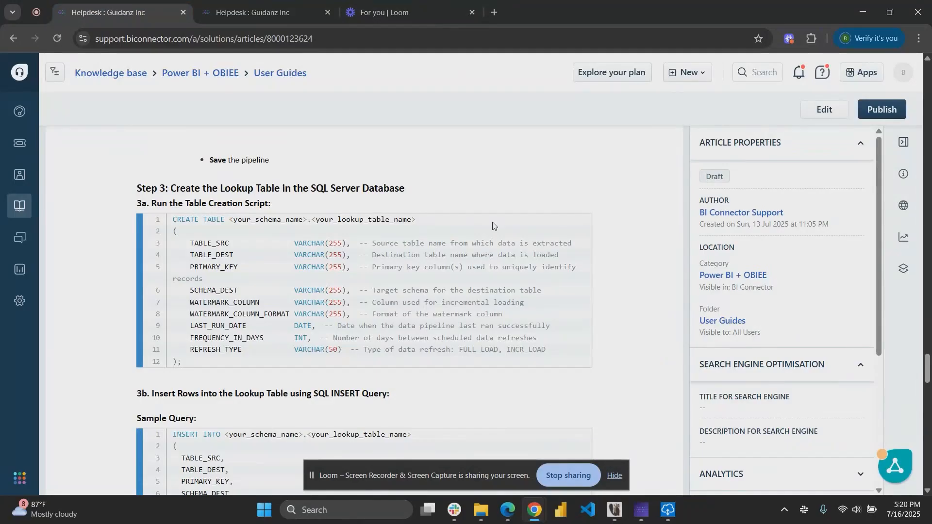
Review the lookup table guide's source and destination columns against the table names listed in BI Connector.
left_click(264, 11)
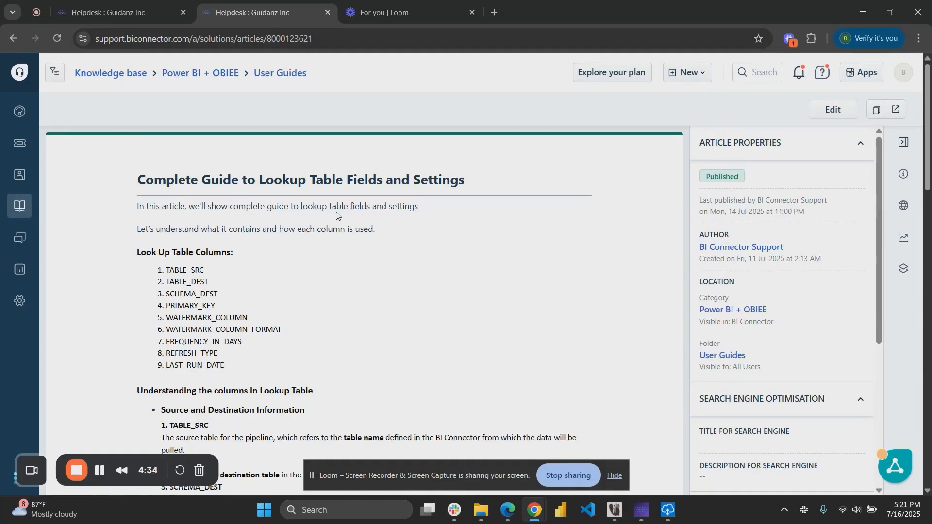
scroll(336, 215, "down", 3)
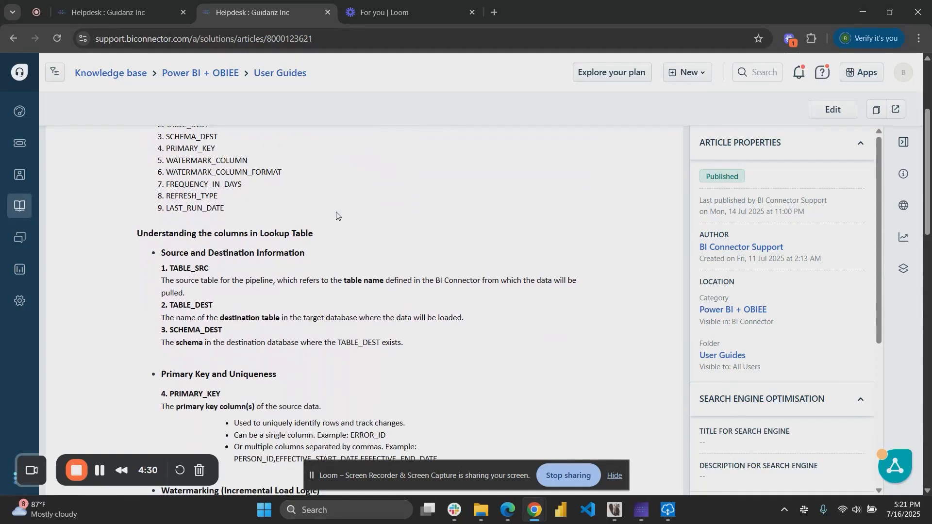
double_click(187, 267)
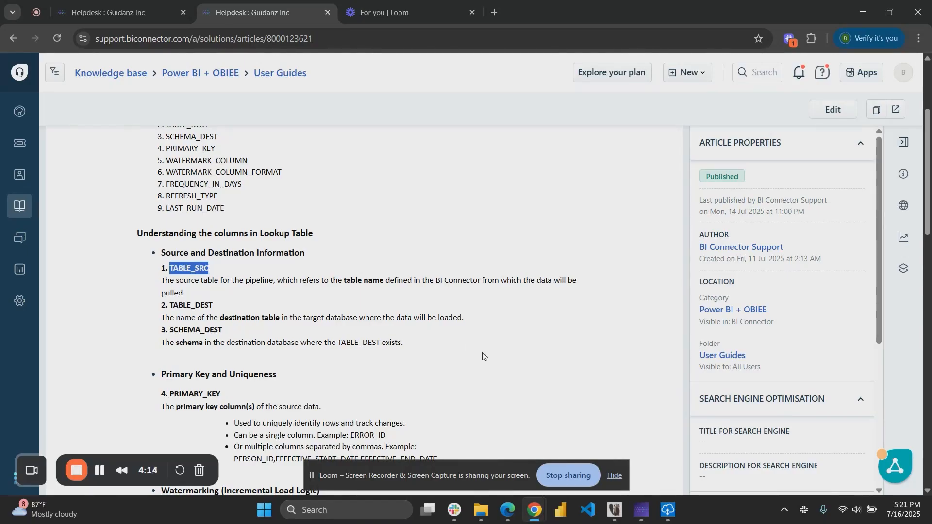
left_click(636, 513)
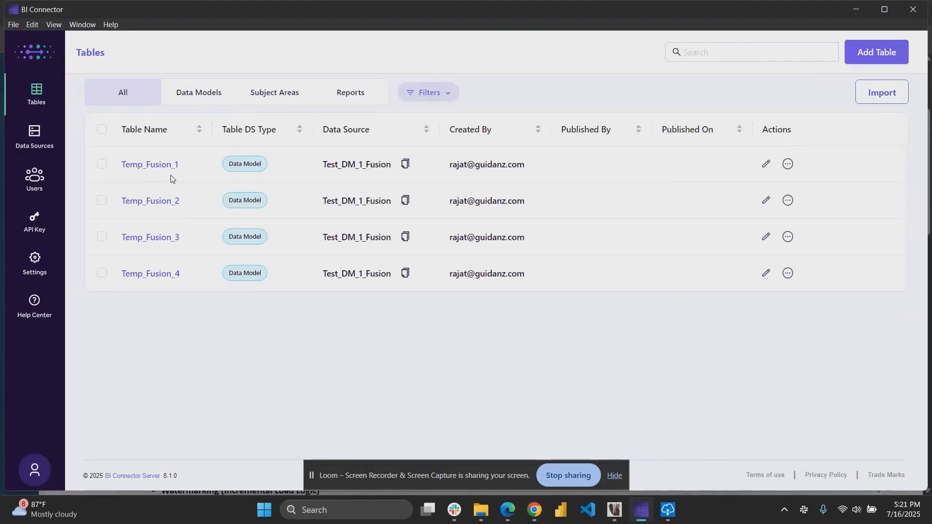
key("alt+Tab")
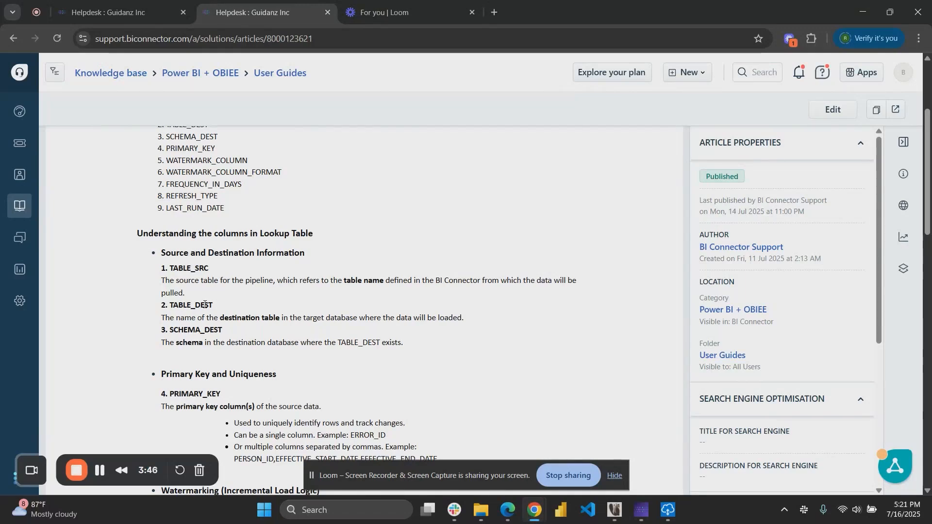
Read the guide's explanation of the PRIMARY_KEY column and its single and multi-column examples.
scroll(205, 304, "down", 1)
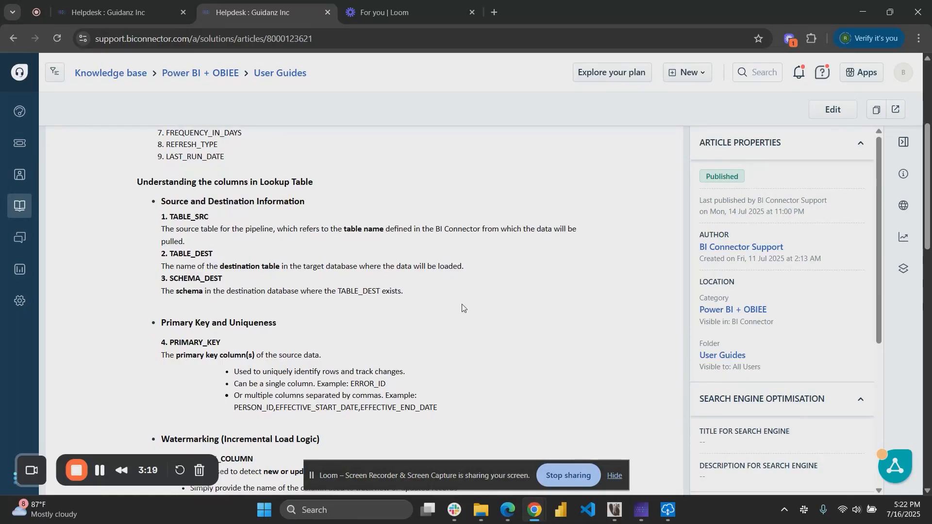
scroll(463, 307, "down", 1)
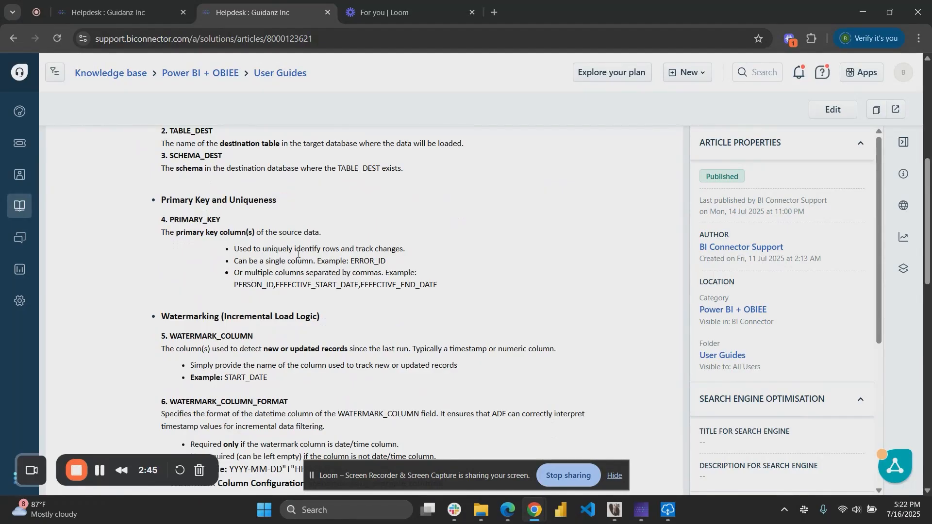
double_click(368, 262)
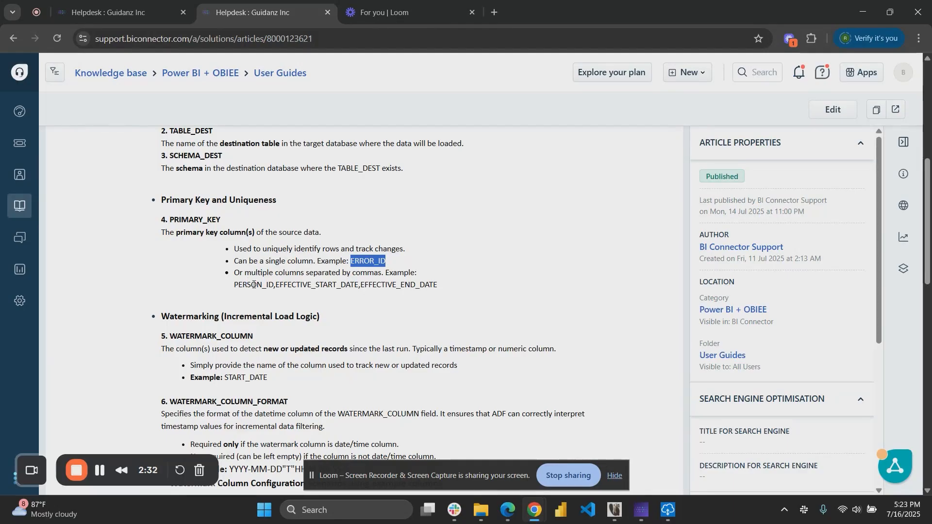
double_click(254, 285)
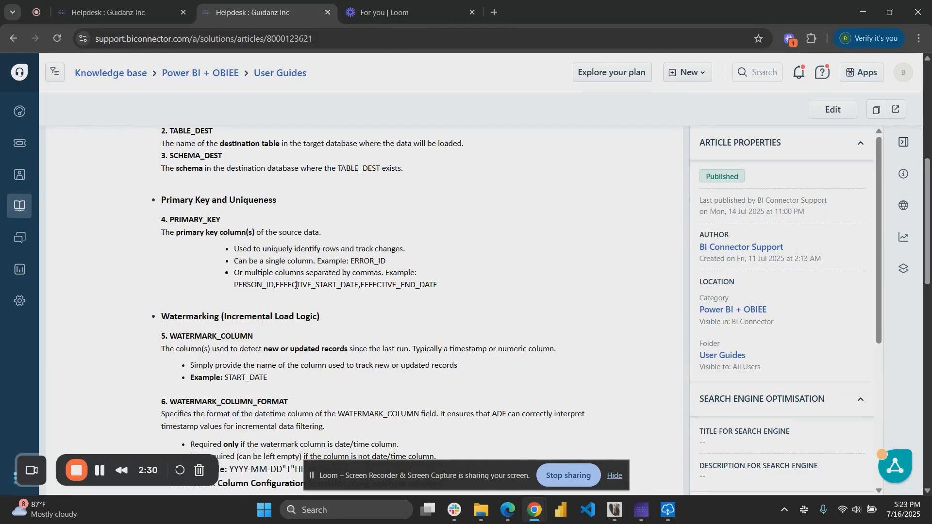
double_click(313, 286)
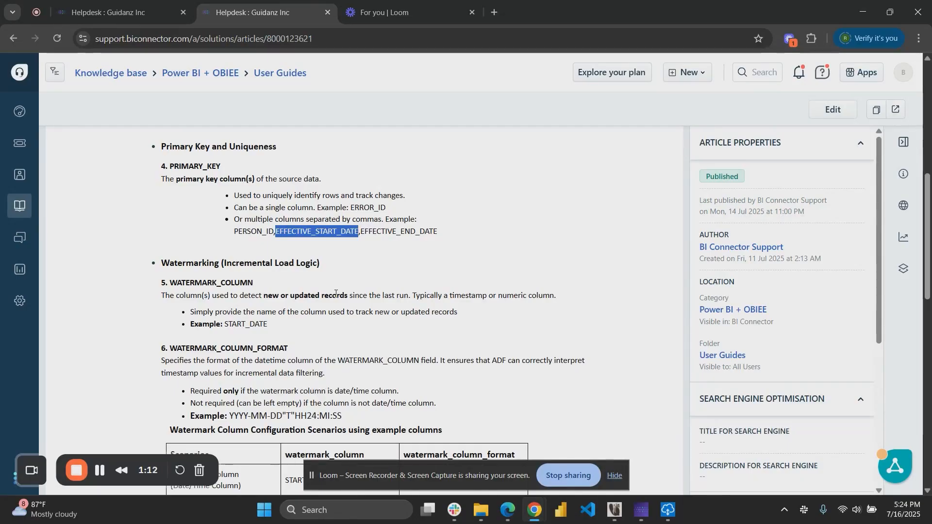
scroll(336, 294, "down", 1)
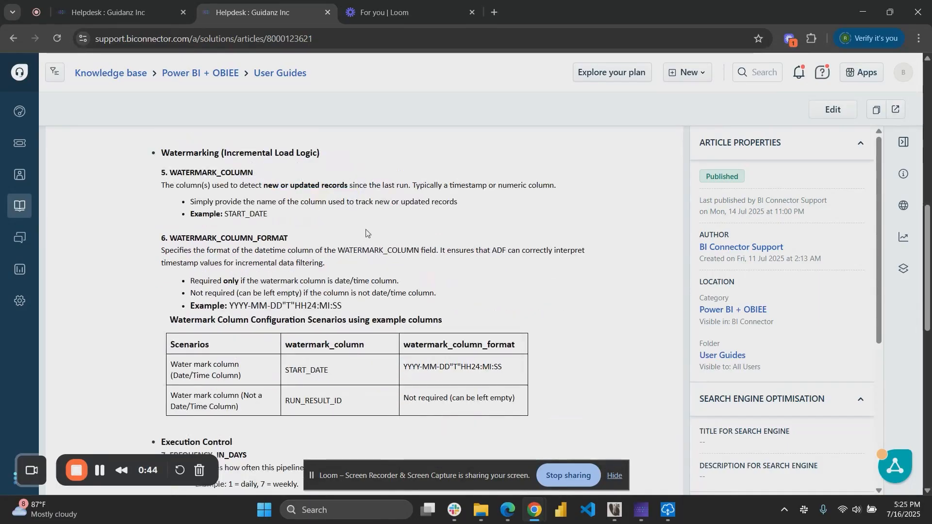
Examine the guide's watermark column and watermark format configuration scenarios.
double_click(374, 251)
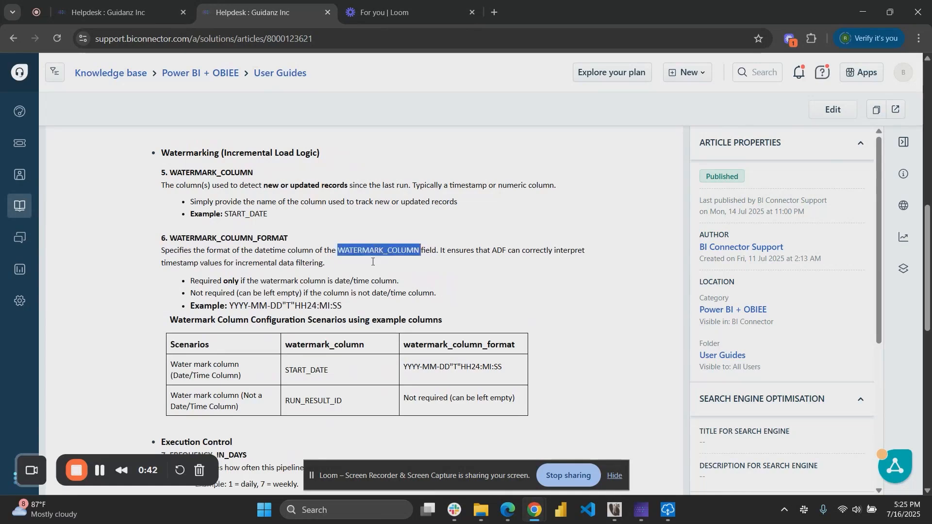
double_click(308, 370)
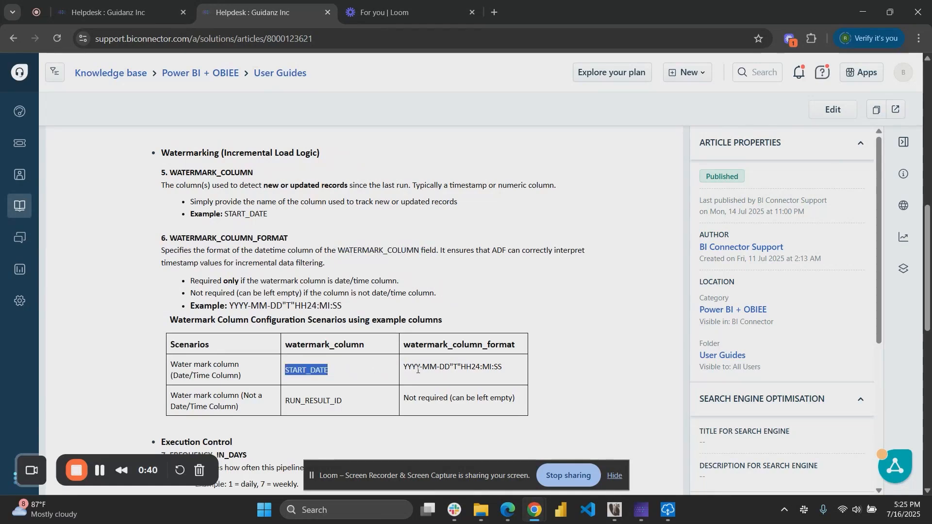
left_click_drag(401, 369, 508, 371)
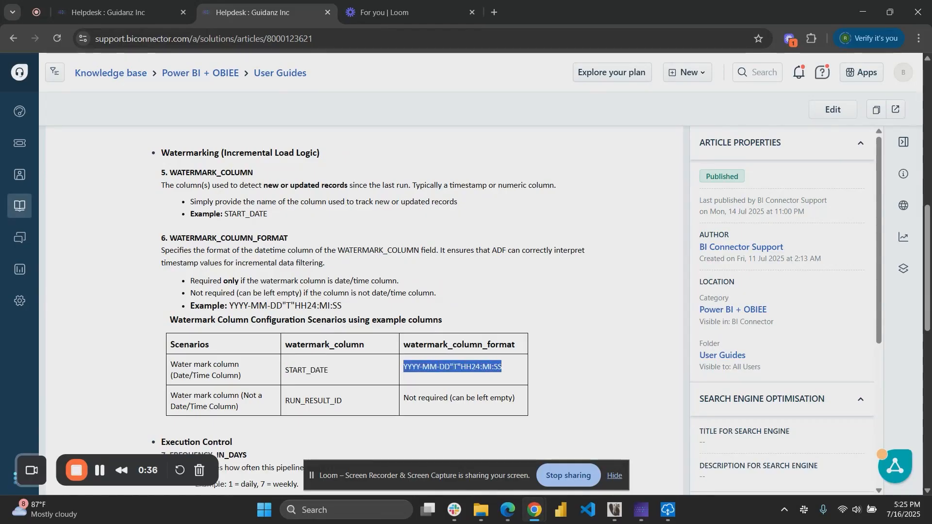
left_click_drag(401, 346, 533, 345)
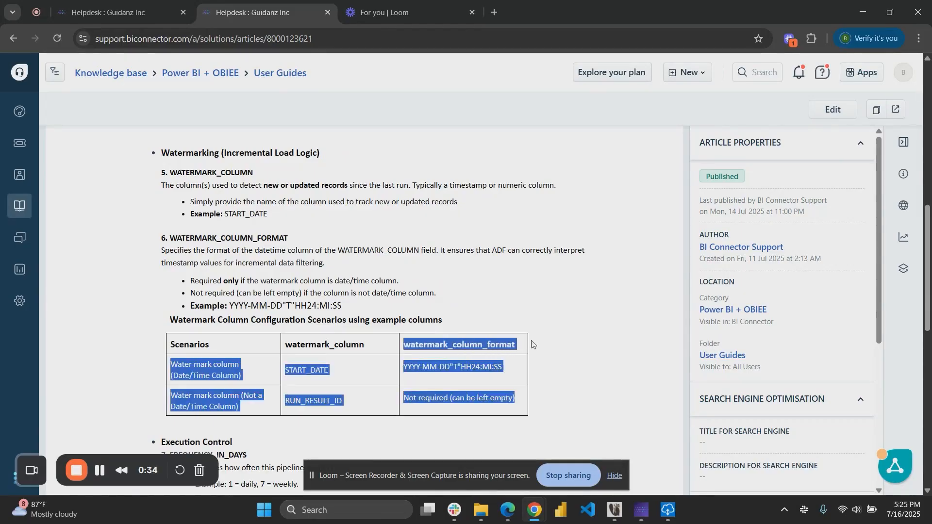
left_click(358, 373)
scroll(325, 381, "down", 1)
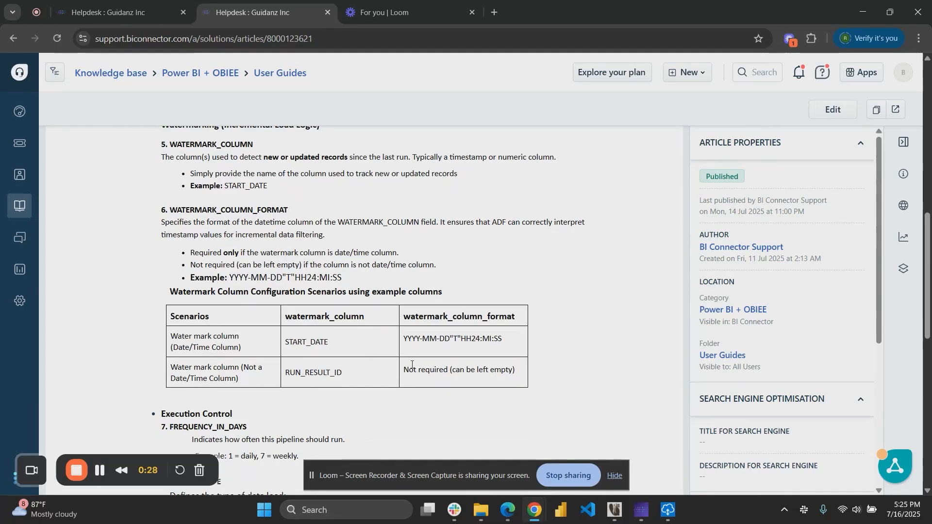
left_click_drag(406, 373, 520, 377)
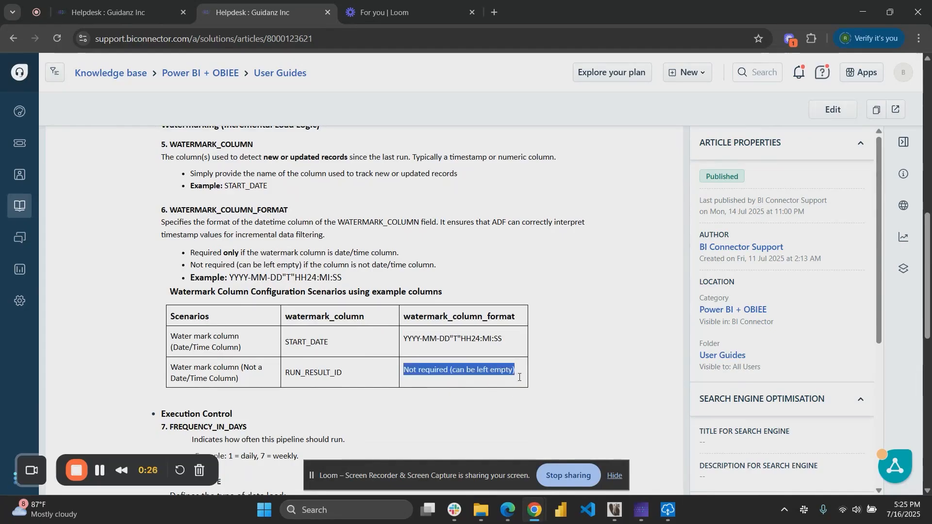
left_click(435, 339)
scroll(435, 339, "down", 2)
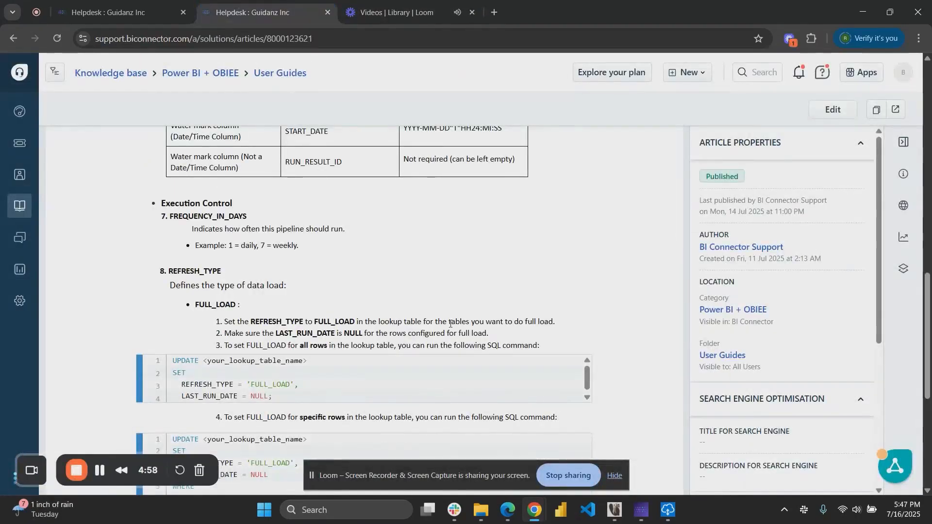
Review the lookup table creation and insert scripts, then switch to DBeaver to view the lookup table's rows.
scroll(466, 325, "down", 1)
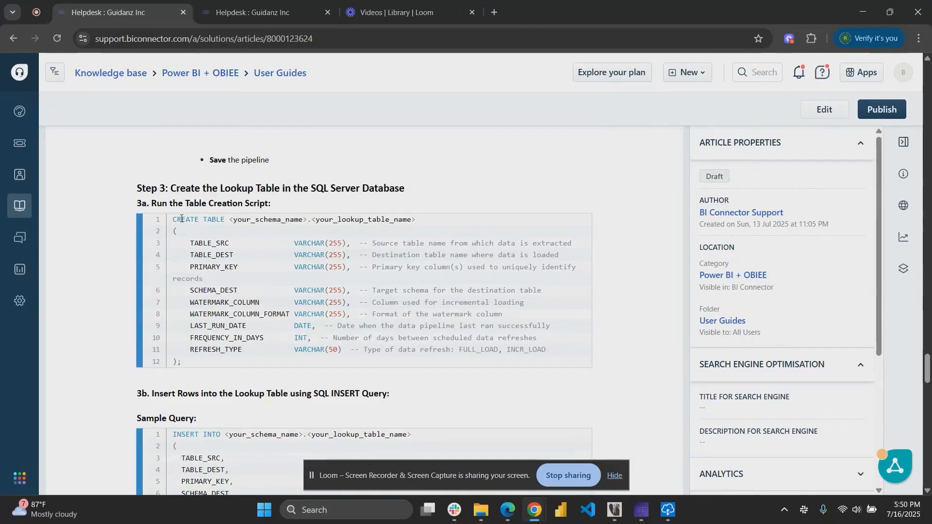
left_click_drag(174, 220, 200, 368)
left_click(200, 368)
scroll(215, 241, "down", 4)
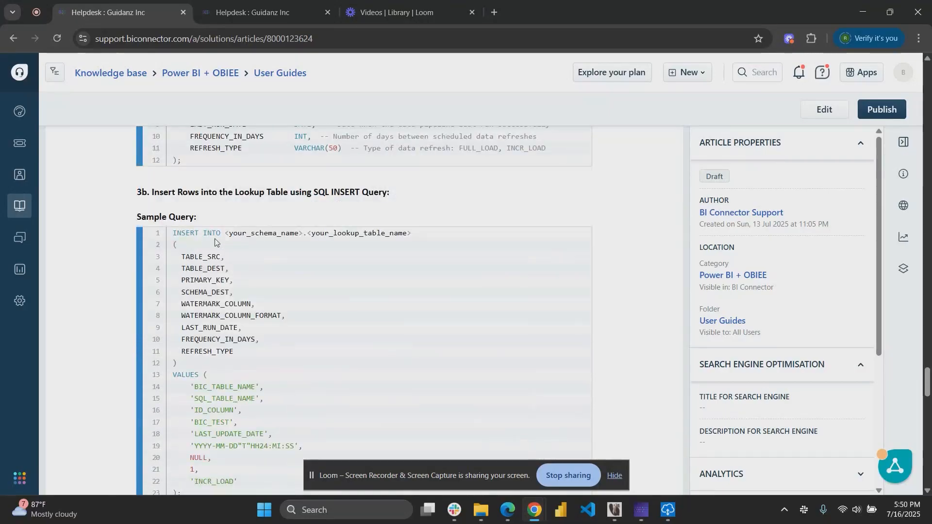
scroll(215, 242, "down", 2)
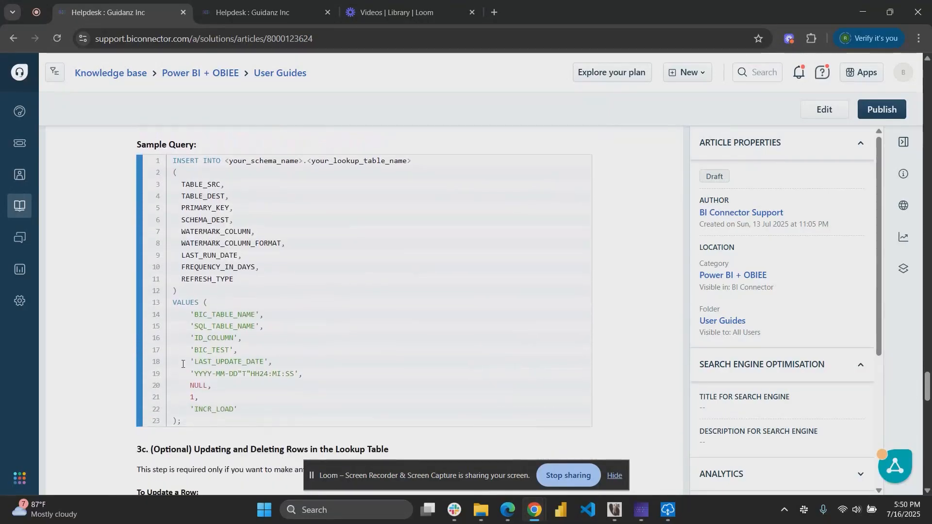
left_click_drag(184, 422, 163, 179)
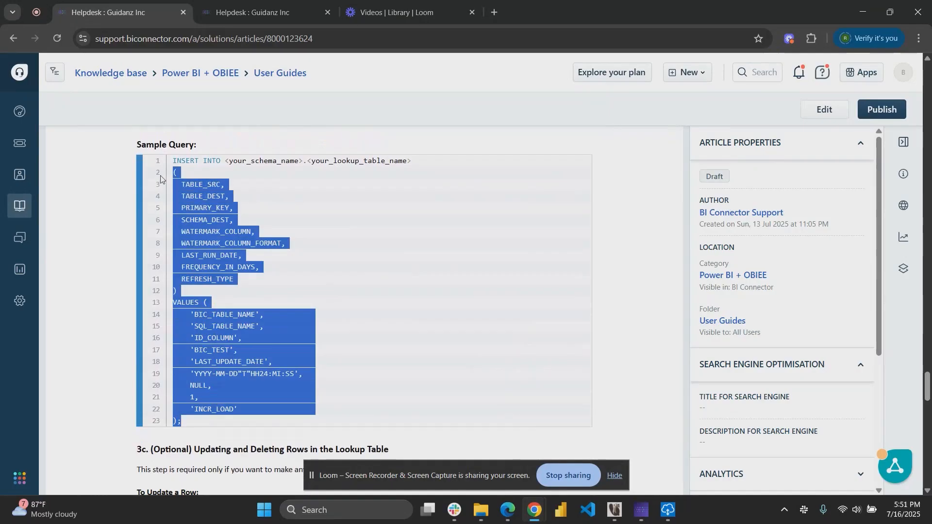
left_click(290, 293)
scroll(291, 291, "down", 4)
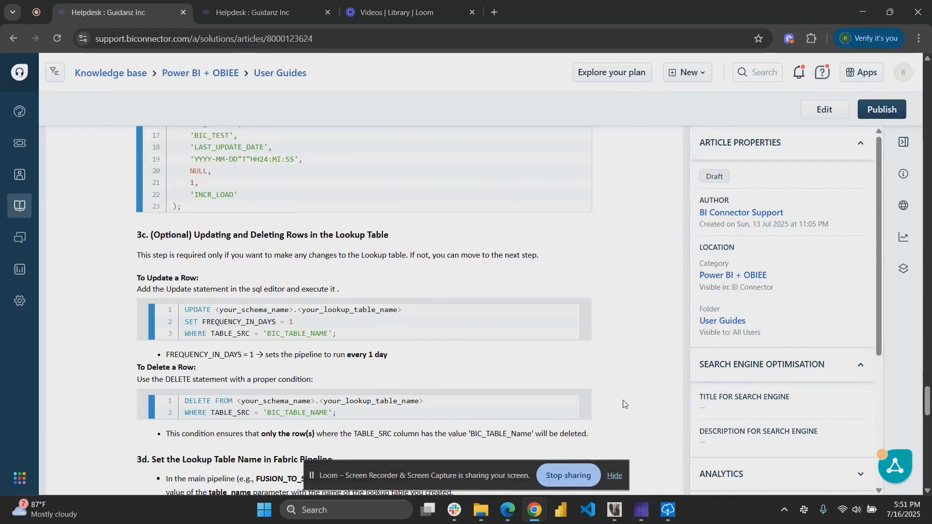
left_click(615, 510)
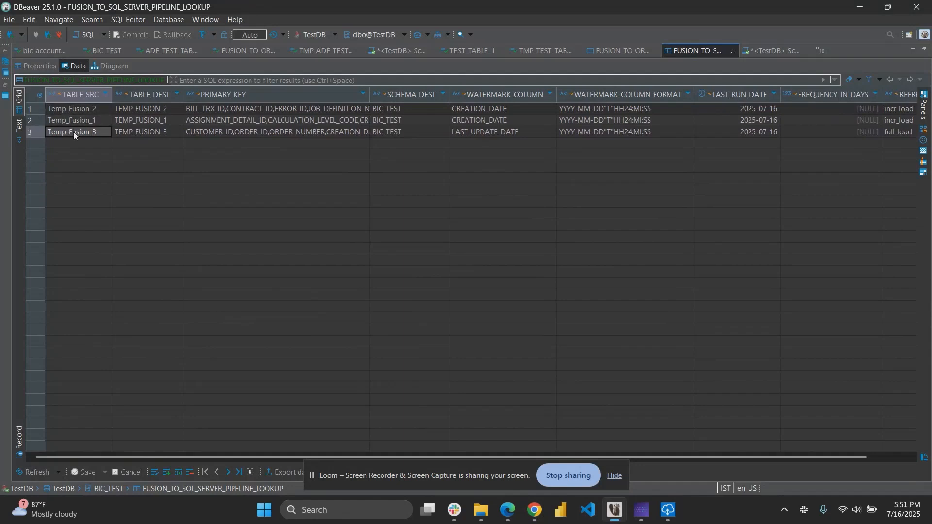
Compare the lookup table's TABLE_SRC values against the tables listed in BI Connector.
left_click_drag(74, 132, 78, 121)
left_click_drag(84, 112, 96, 131)
left_click_drag(98, 134, 189, 186)
left_click(641, 510)
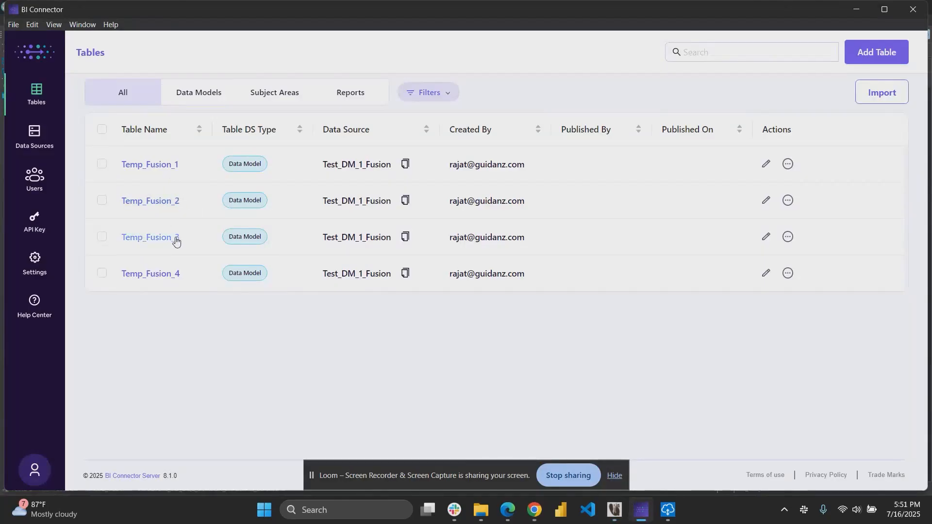
left_click(614, 508)
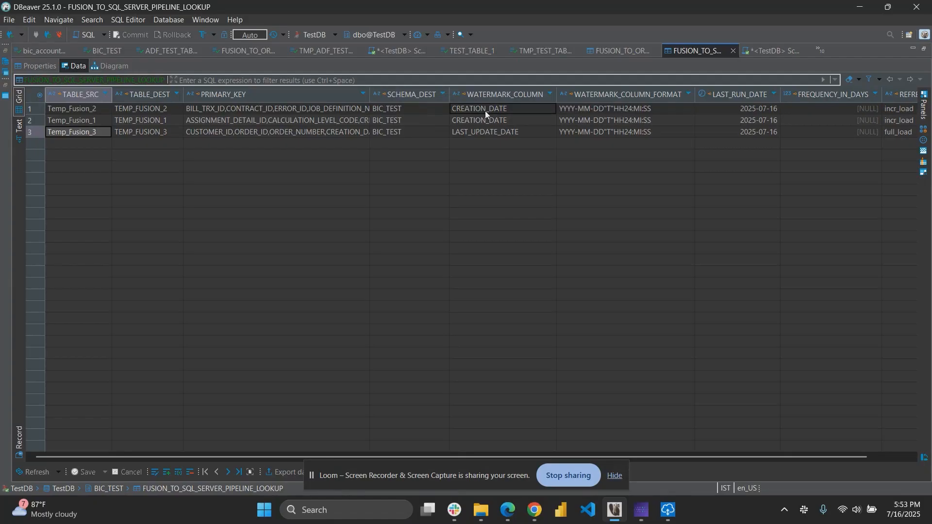
scroll(486, 111, "right", 2)
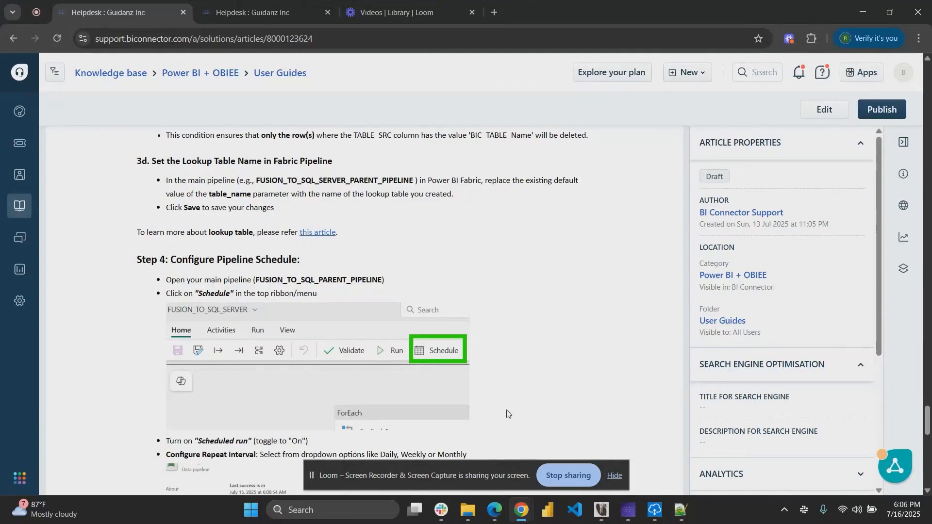
Run the parent pipeline with the table_name parameter set to FUSION_TO_SQL_SERVER_PIPELINE_LOOKUP.
key("alt+Tab")
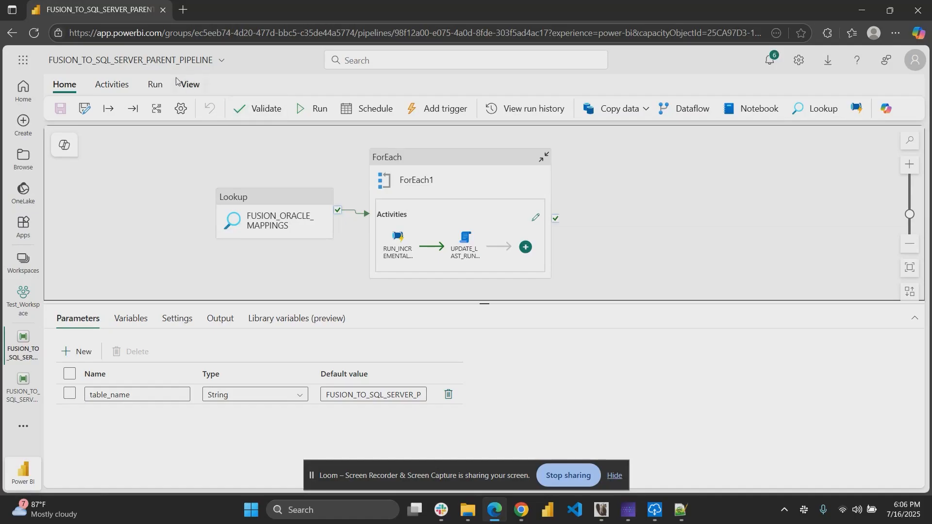
left_click(315, 113)
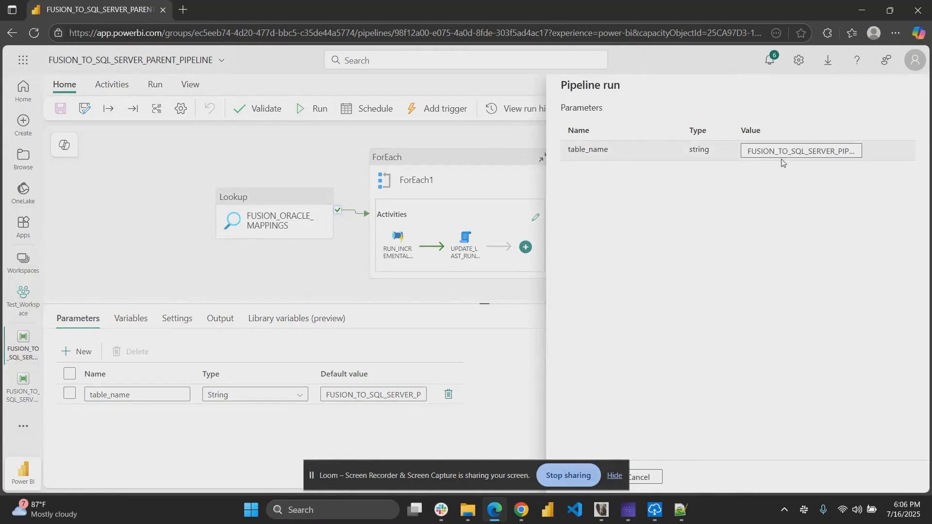
left_click(794, 151)
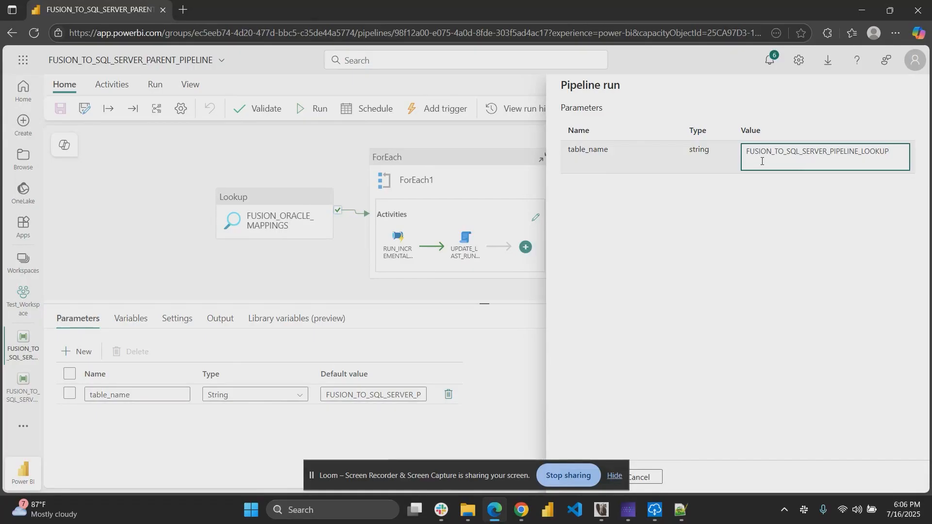
left_click_drag(906, 153, 811, 157)
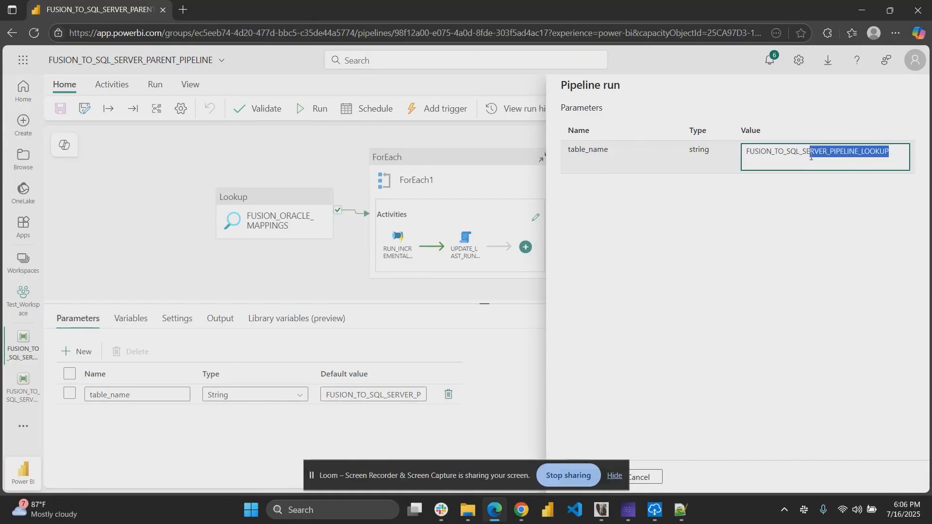
left_click(905, 157)
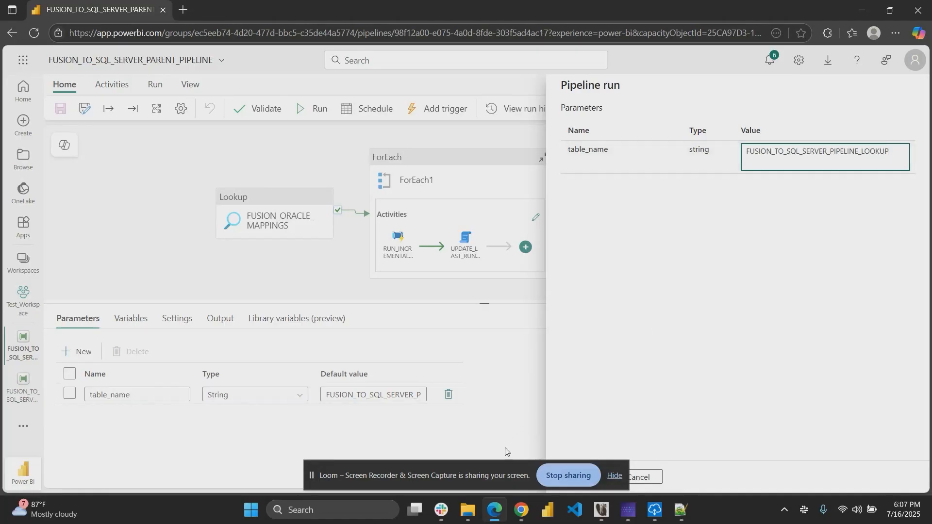
left_click_drag(481, 476, 360, 429)
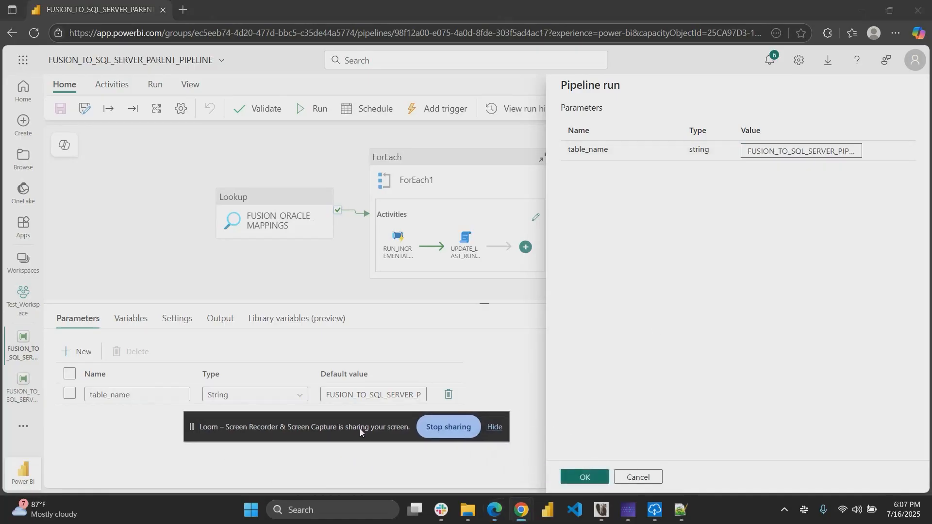
left_click(582, 478)
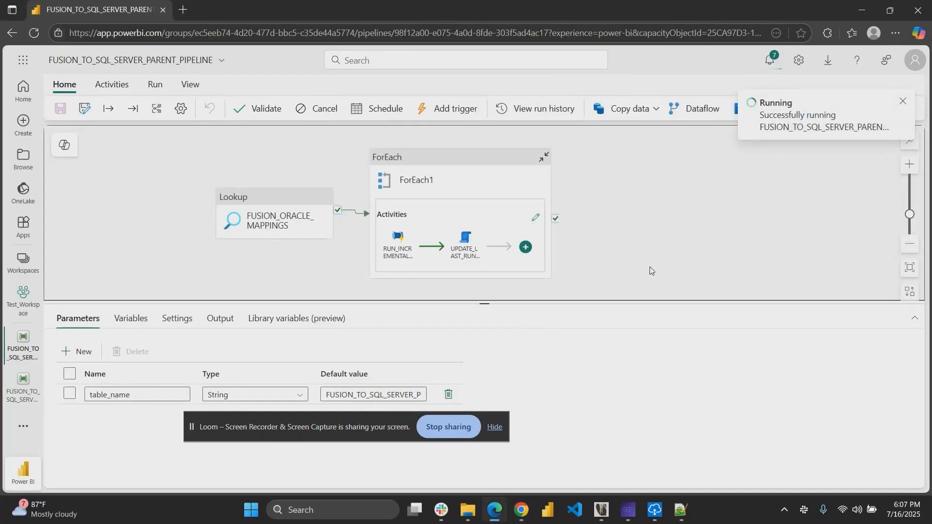
Review the pipeline run output activities and the recent run history.
left_click(213, 321)
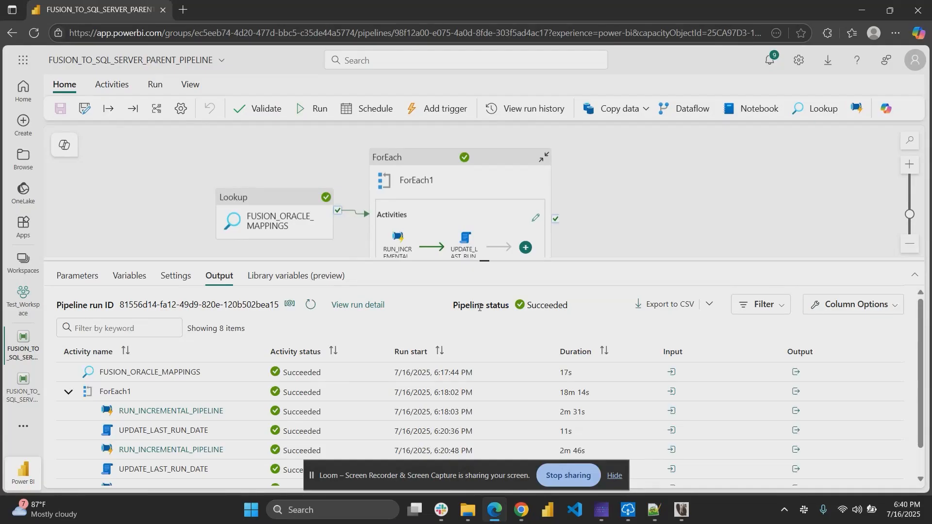
left_click(512, 110)
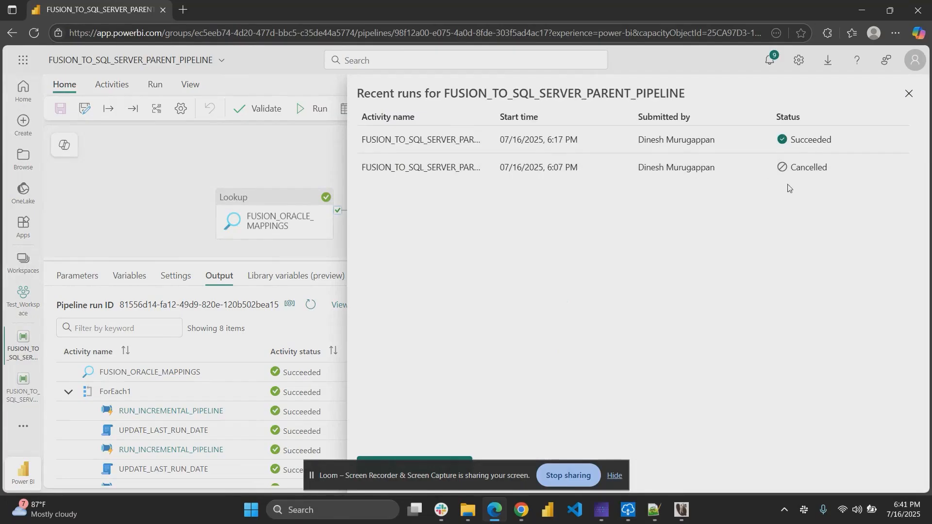
left_click(909, 94)
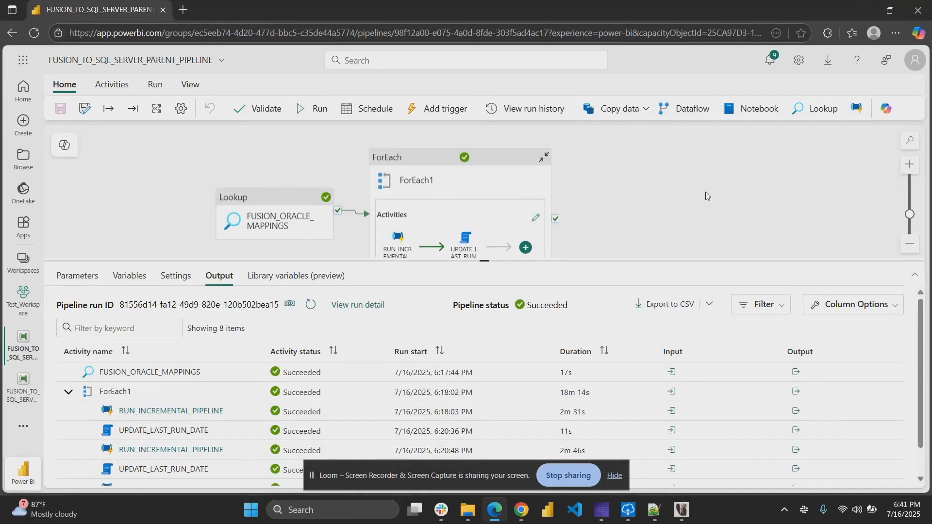
left_click(707, 196)
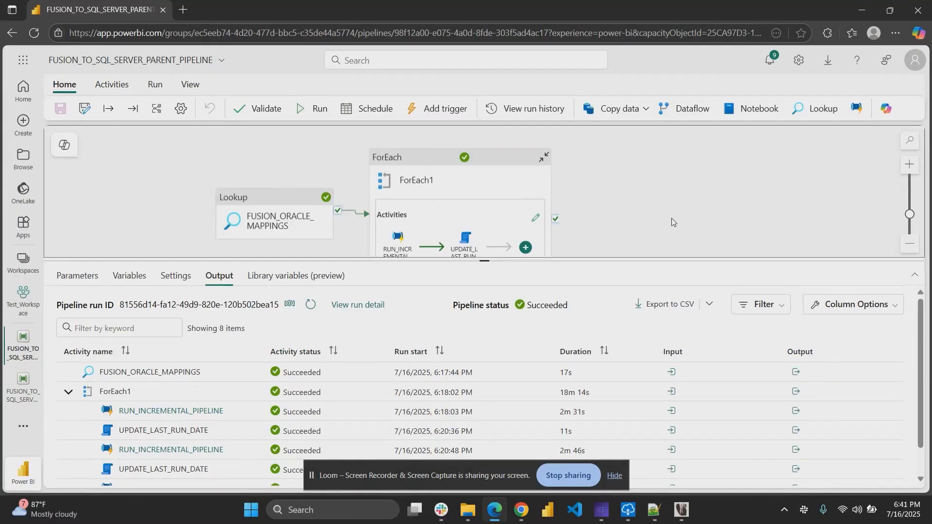
Inspect the default value of the pipeline's table_name parameter.
left_click(83, 277)
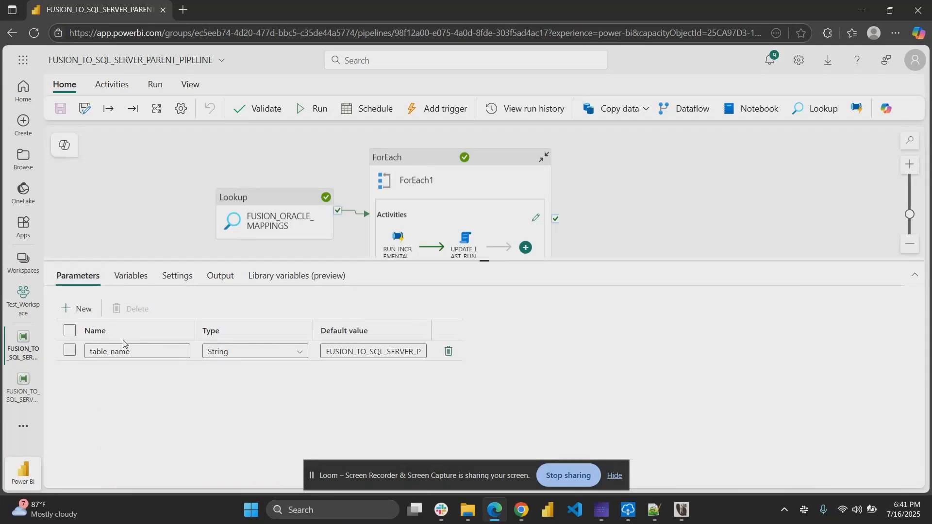
left_click(342, 350)
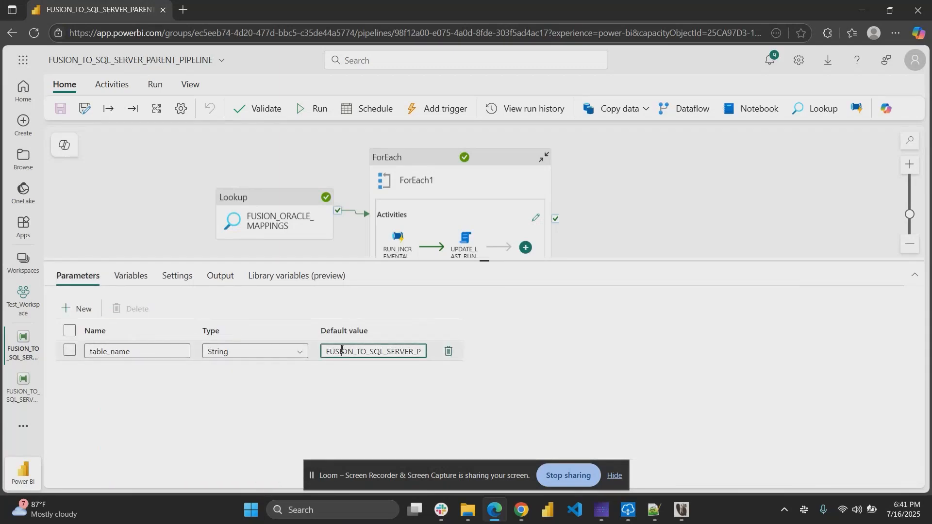
double_click(370, 353)
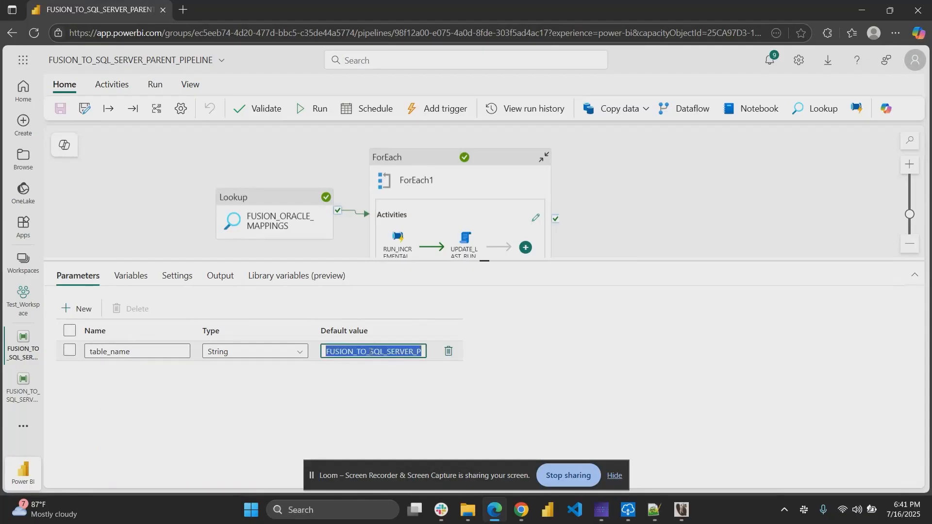
left_click(370, 352)
left_click(381, 368)
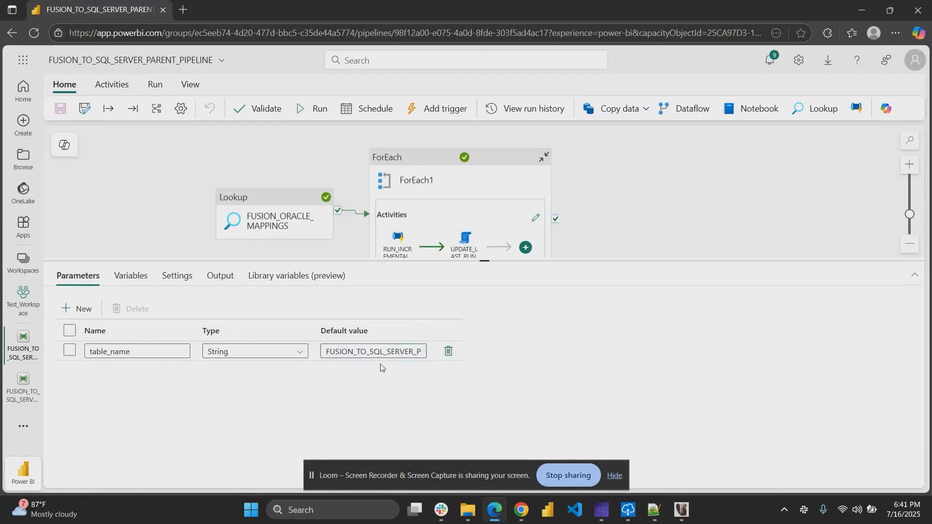
left_click(358, 352)
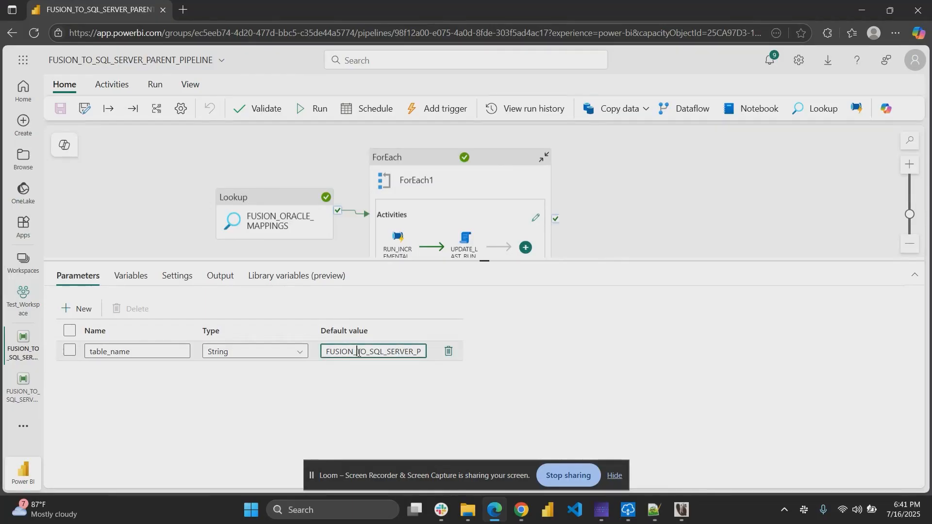
double_click(358, 352)
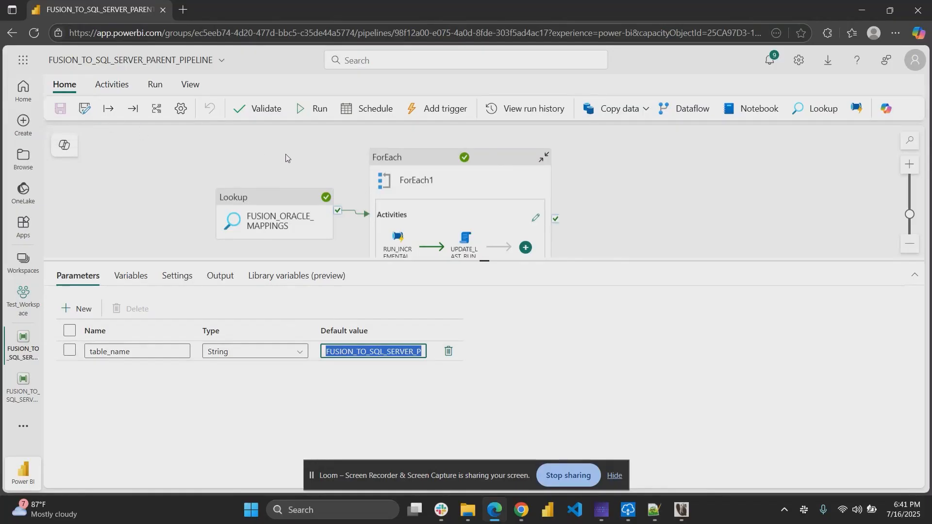
Turn on the parent pipeline's scheduled run, repeating Daily at 06:42 PM.
left_click(367, 110)
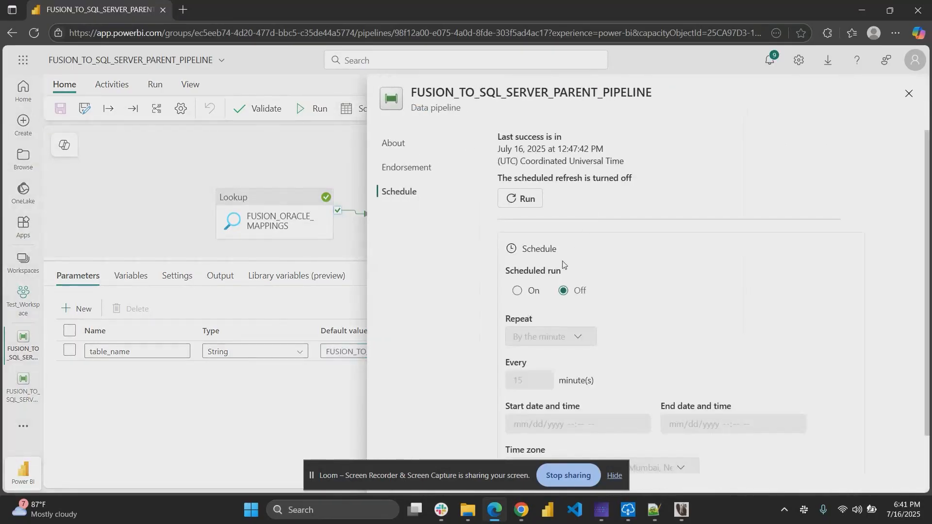
left_click(517, 290)
scroll(631, 330, "down", 1)
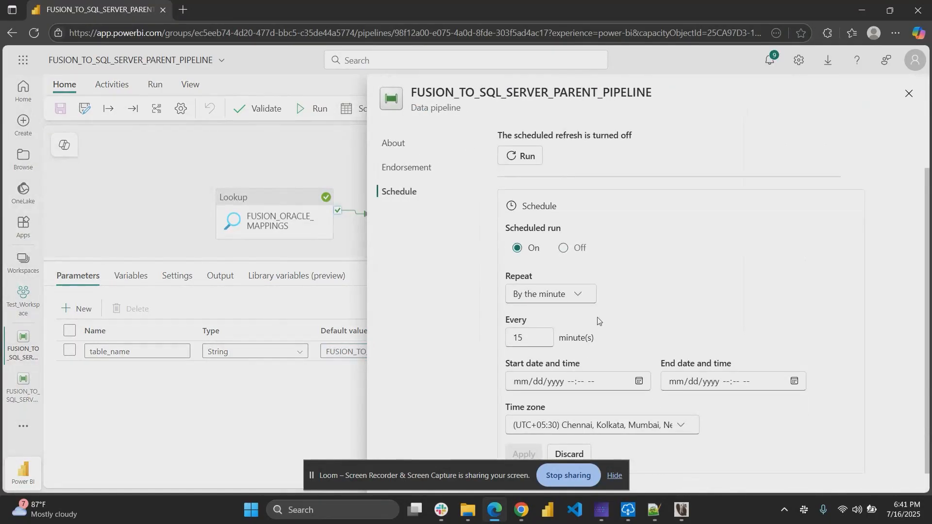
left_click(556, 297)
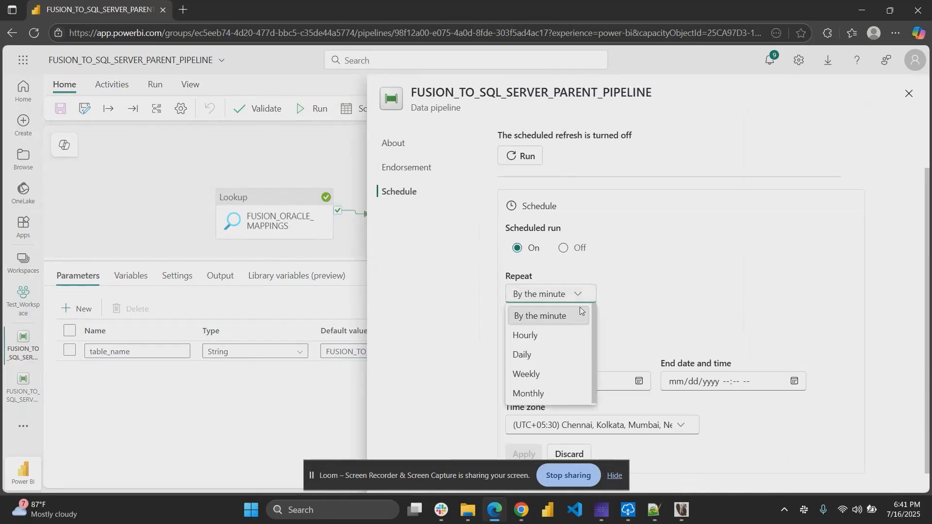
left_click(543, 359)
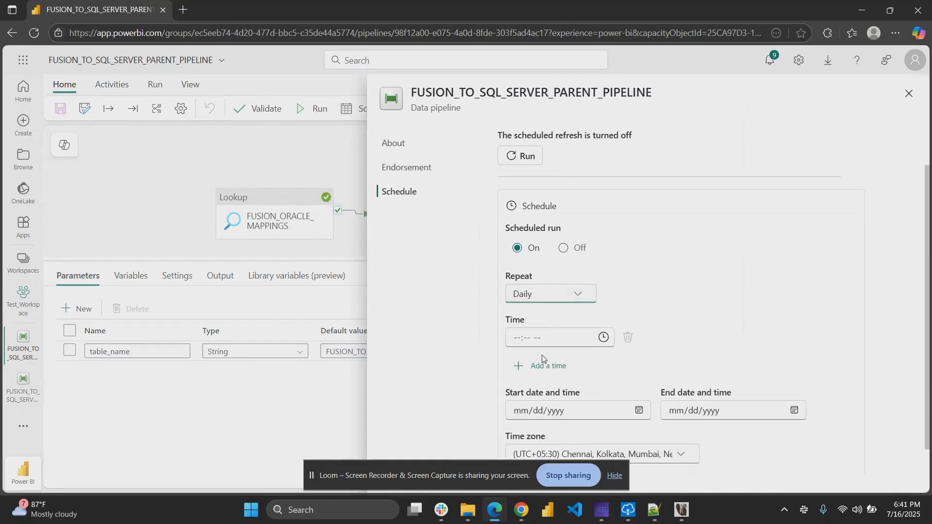
left_click(604, 338)
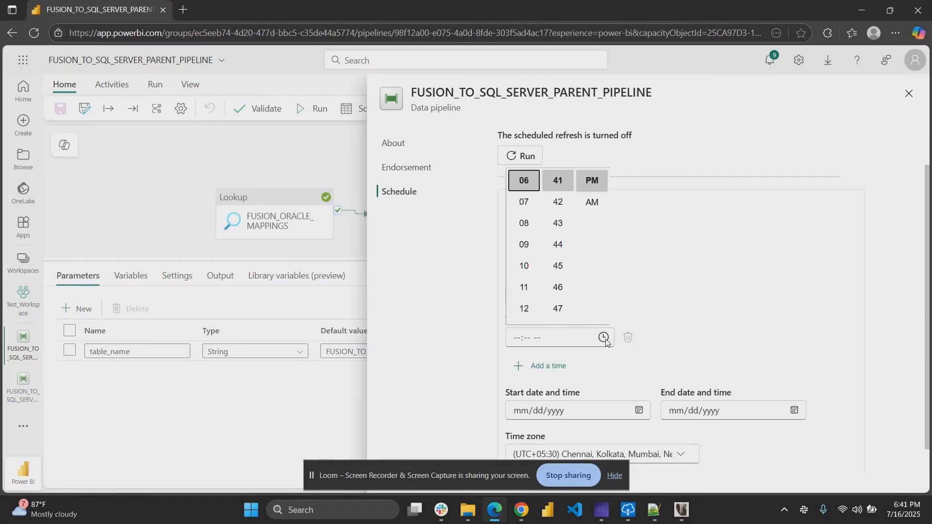
left_click(560, 201)
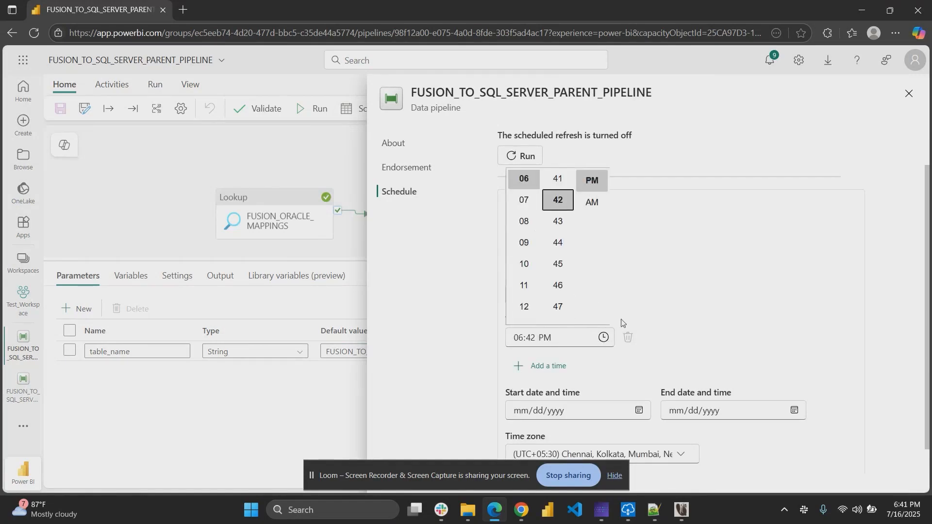
left_click(664, 309)
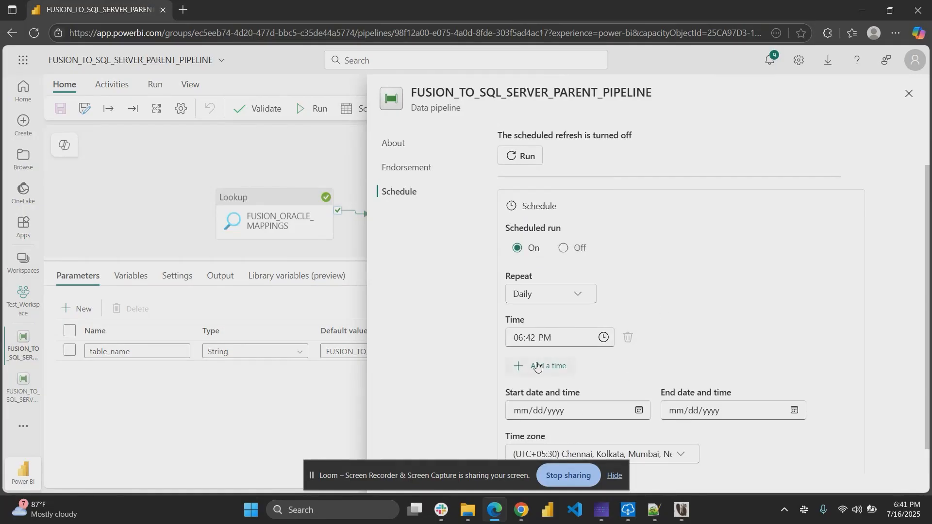
Set the schedule's start date to 07/16/2025, apply it, and close the schedule pane.
scroll(538, 368, "down", 1)
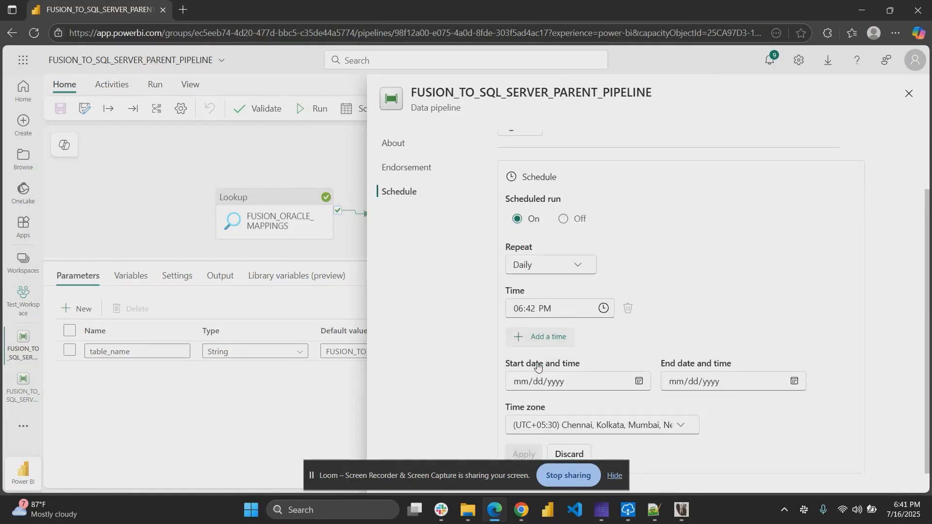
left_click(639, 384)
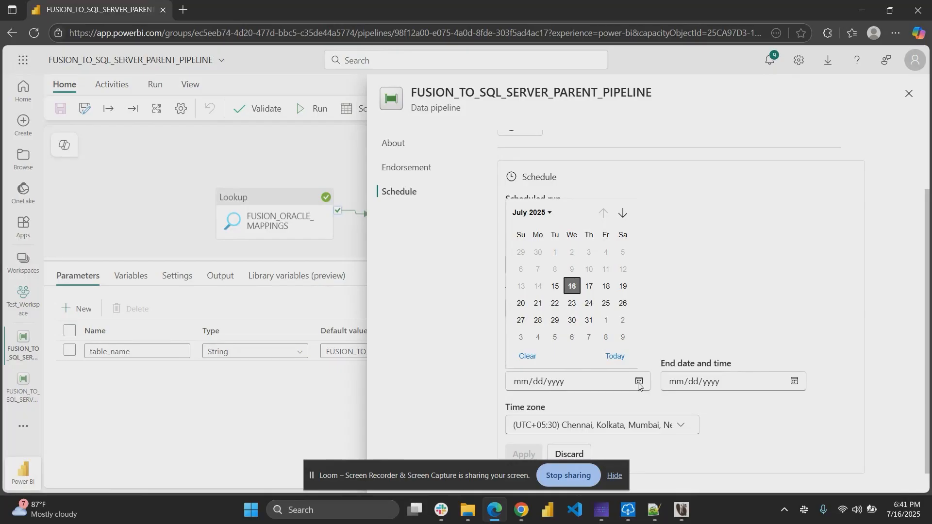
left_click(573, 287)
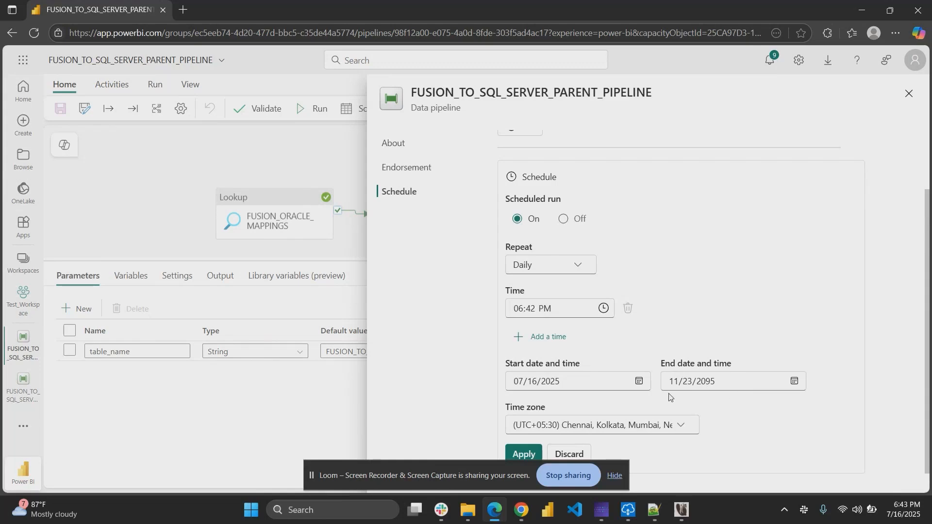
left_click(526, 454)
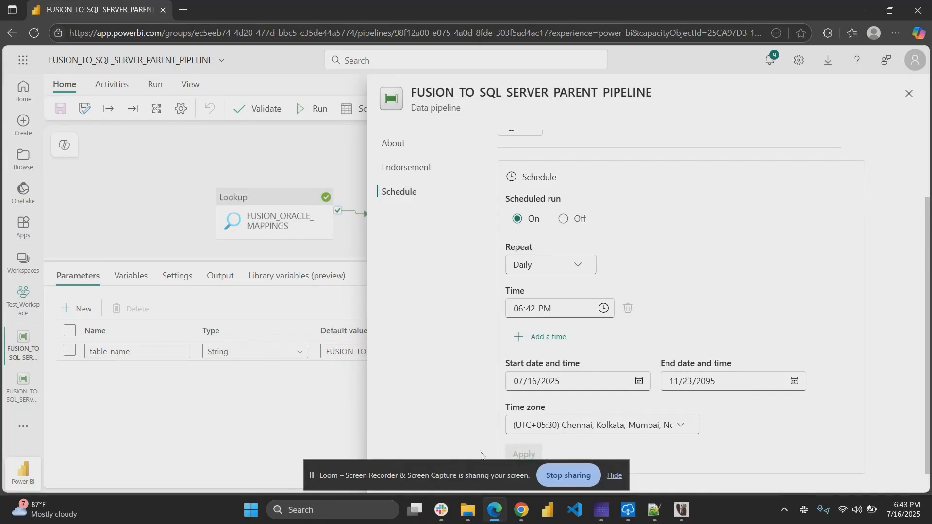
left_click(615, 476)
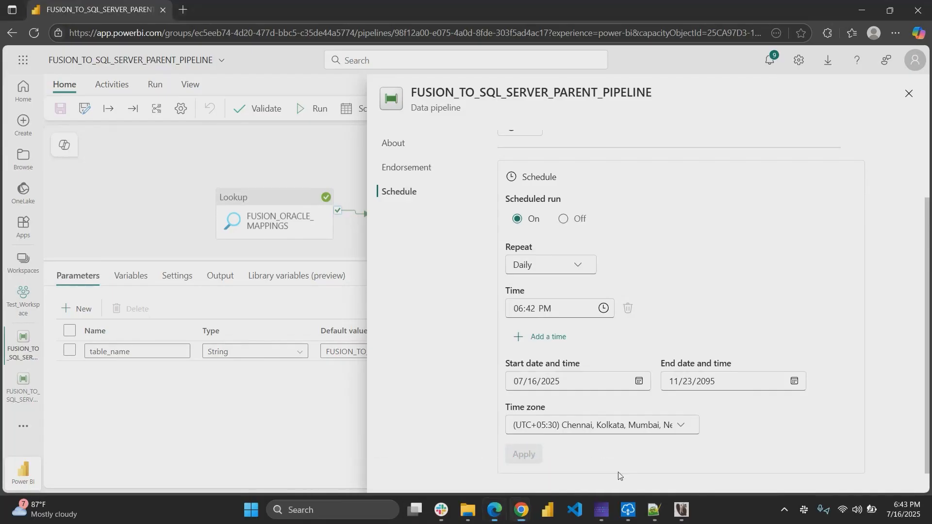
scroll(655, 372, "up", 2)
left_click(909, 93)
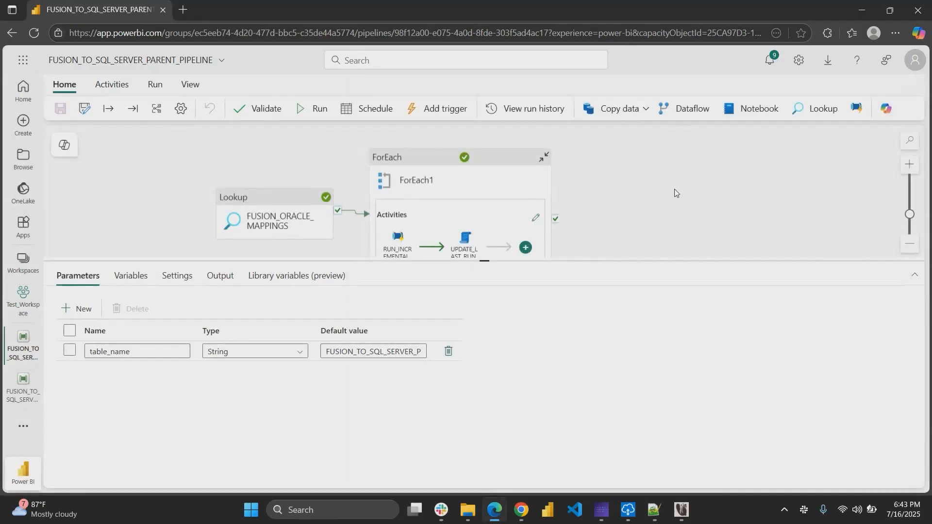